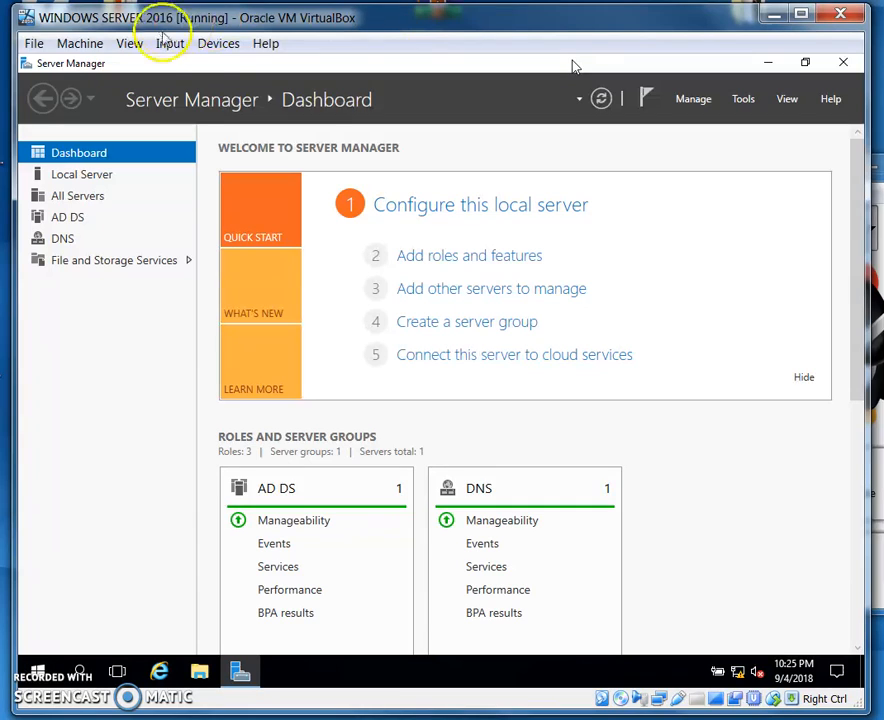
Start the Add Roles and Features wizard with a role-based or feature-based installation on the server from the server pool
click(698, 104)
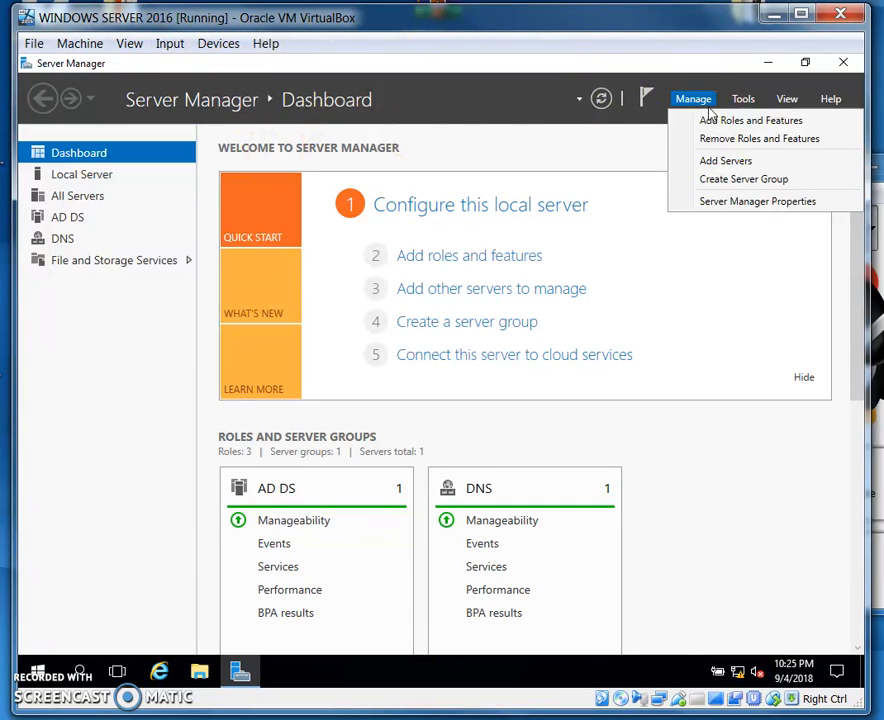
click(712, 119)
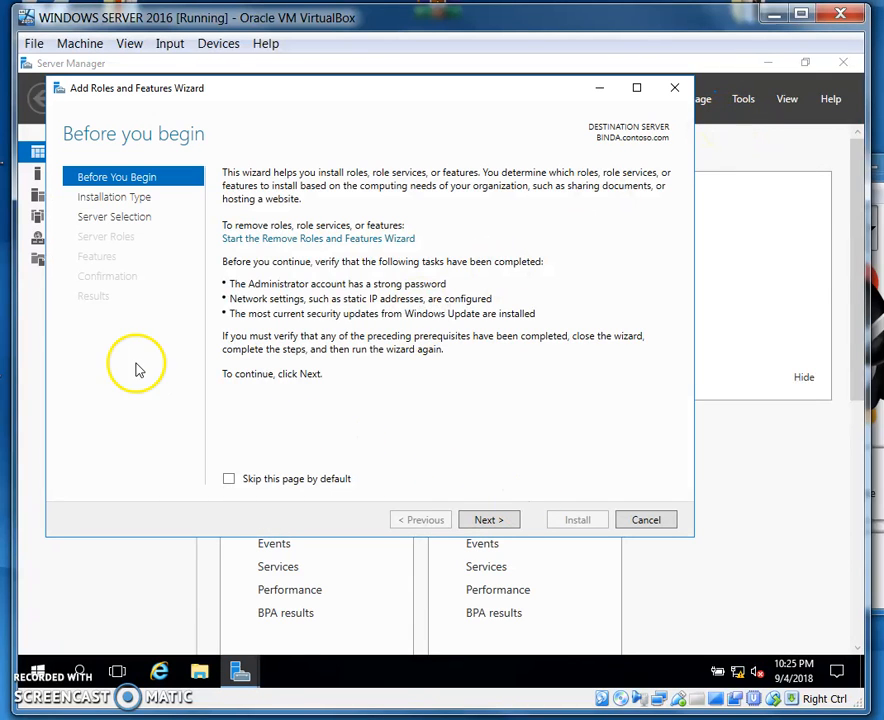
click(502, 524)
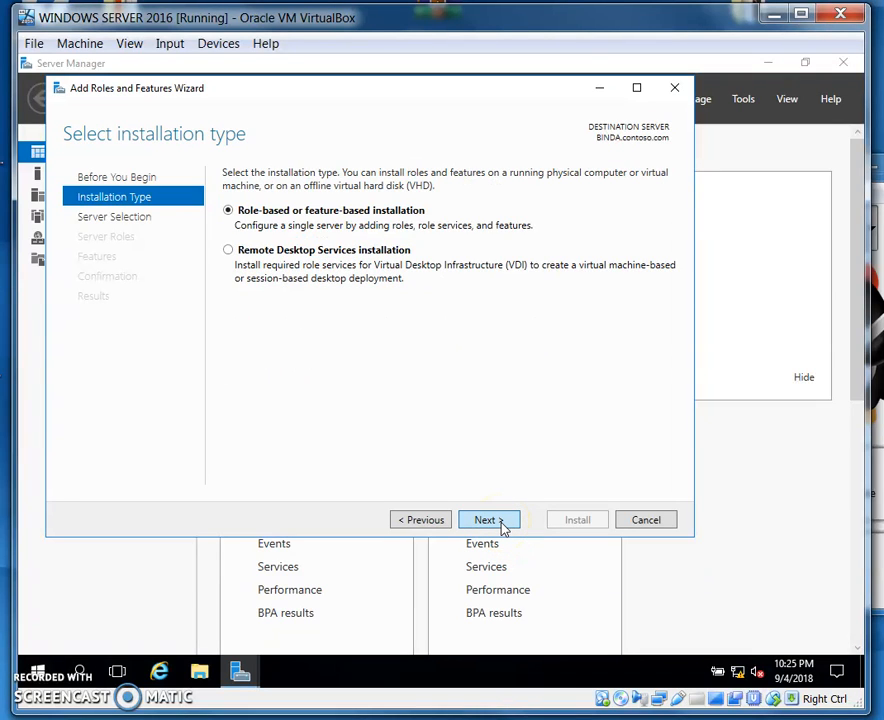
click(490, 520)
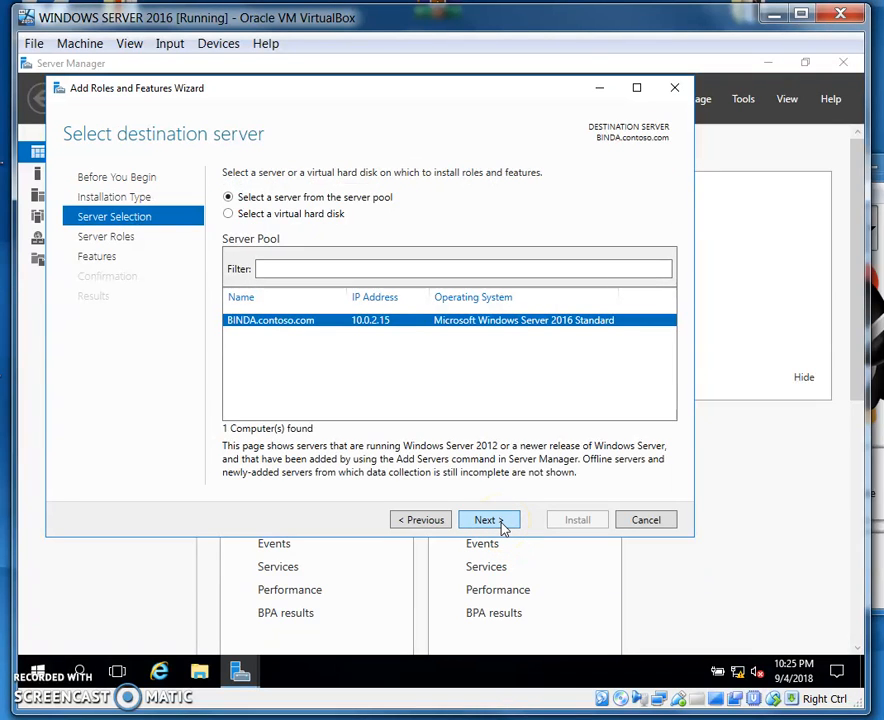
click(502, 524)
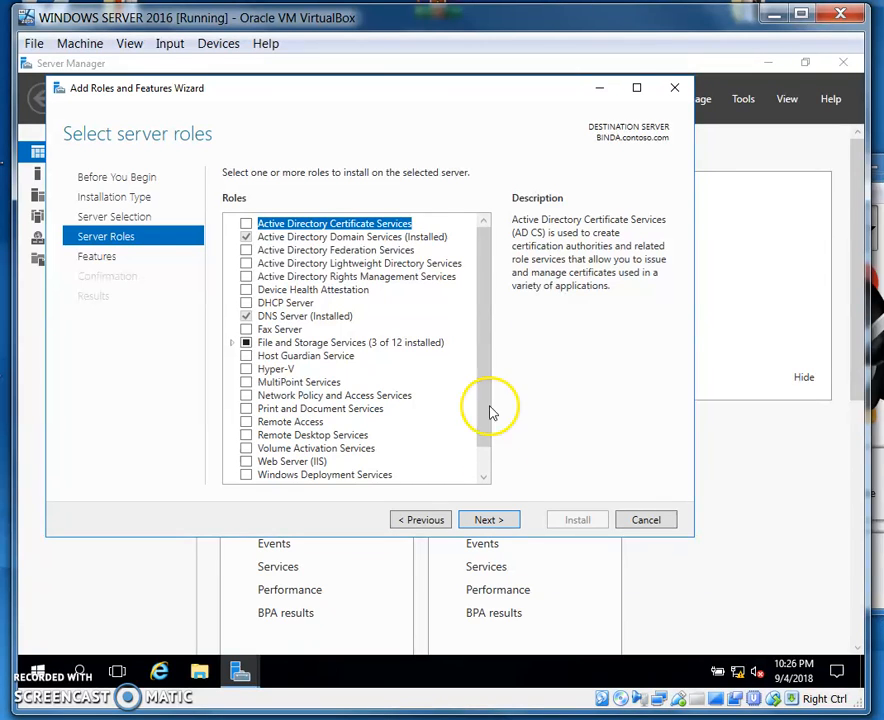
Select the Print and Document Services server role, including its required management tools
drag(479, 305, 479, 346)
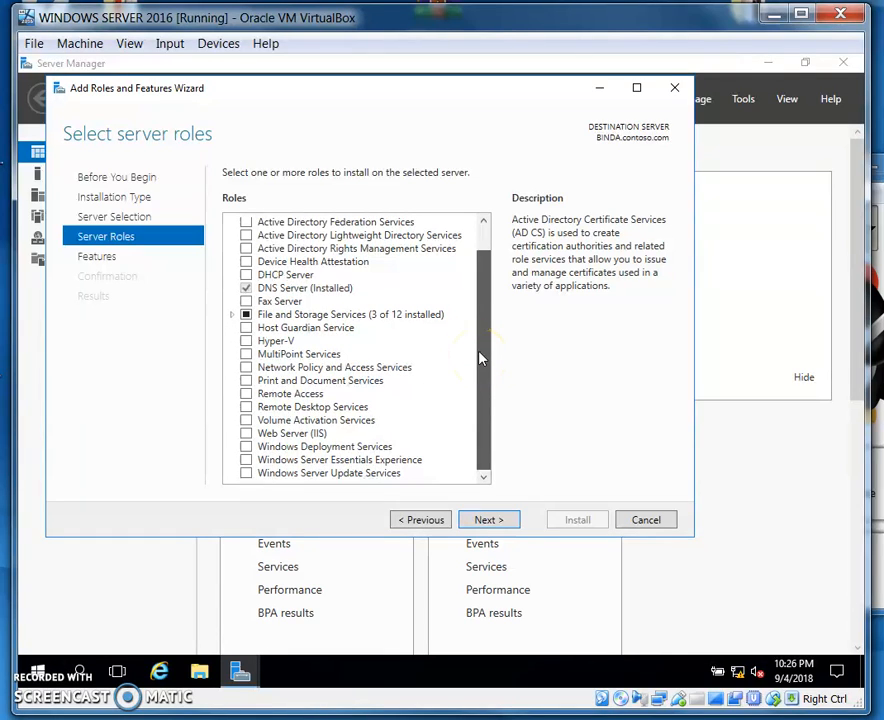
click(248, 386)
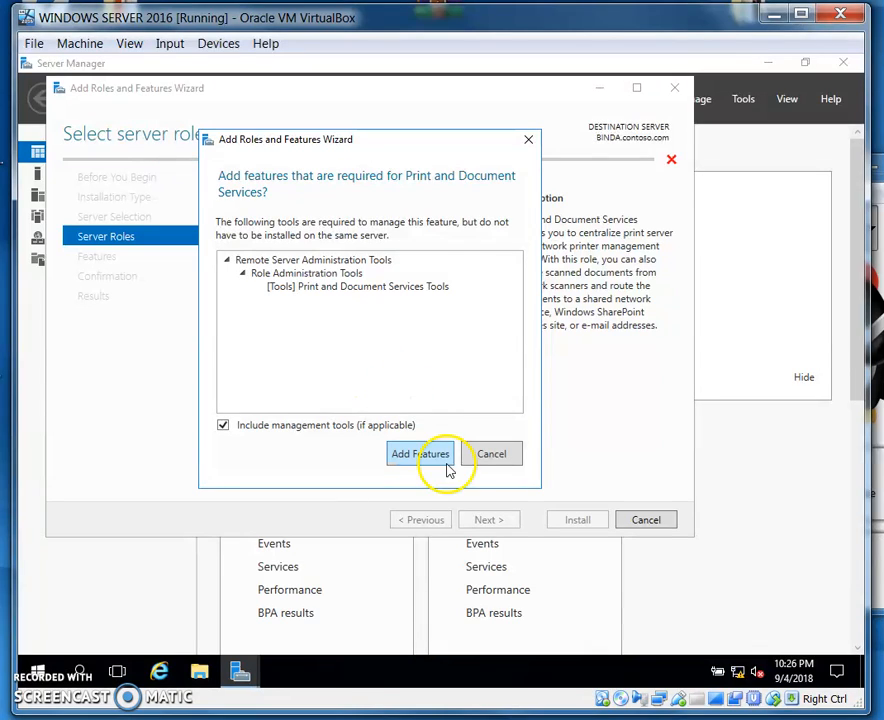
click(424, 455)
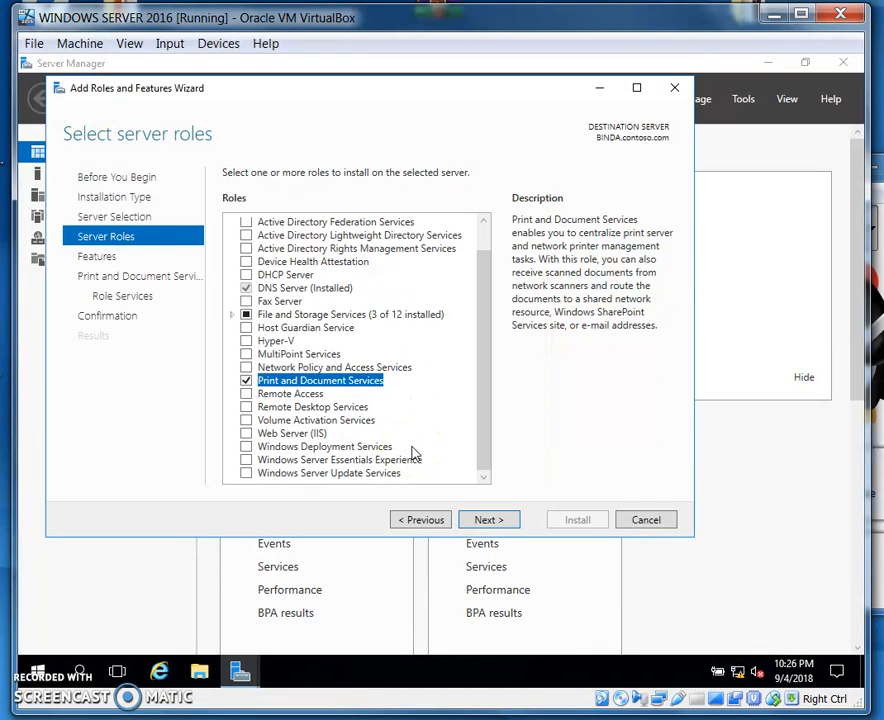
click(490, 520)
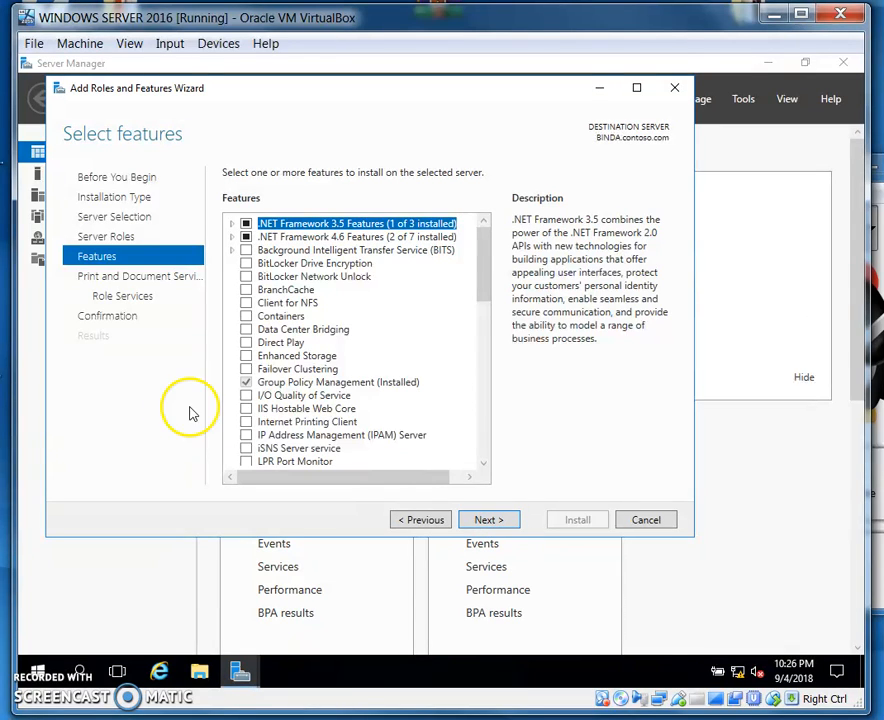
Select the Internet Printing Client feature and continue to the Print and Document Services role services
click(246, 423)
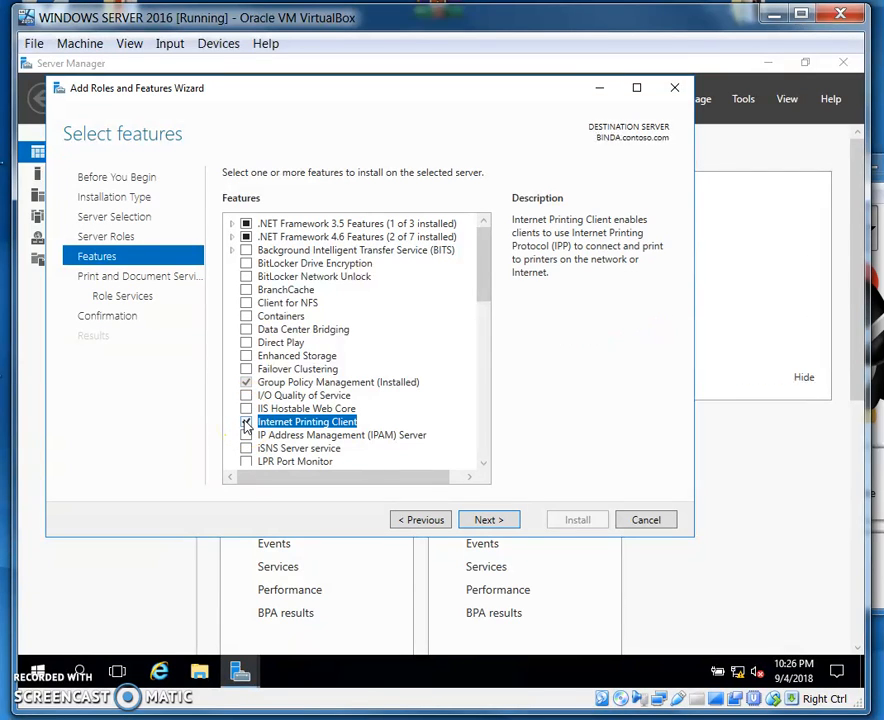
click(488, 521)
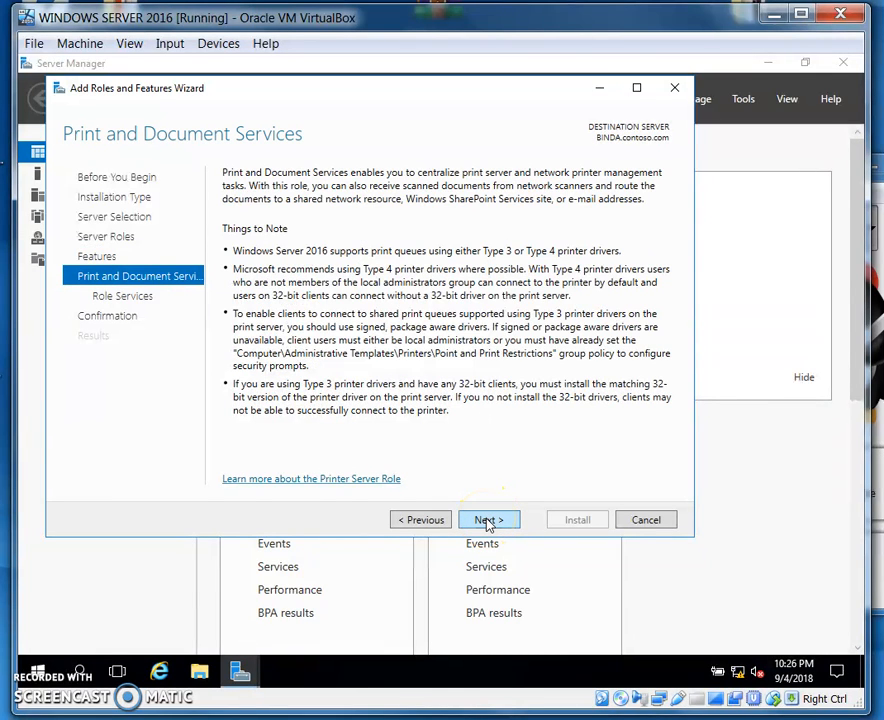
click(488, 521)
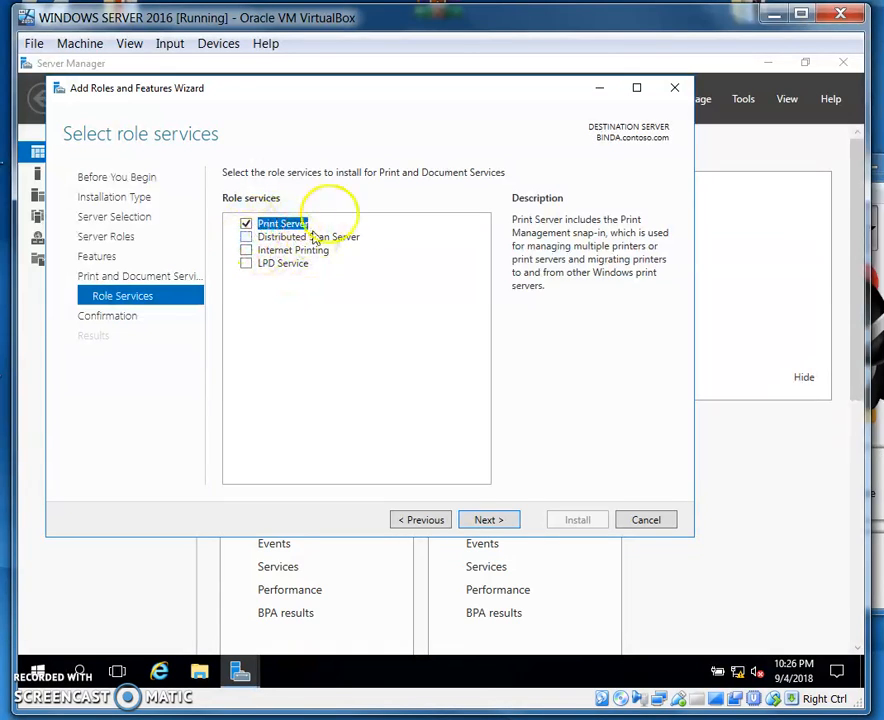
Add the Internet Printing role service with its required features, plus LPD Service, alongside Print Server
click(247, 251)
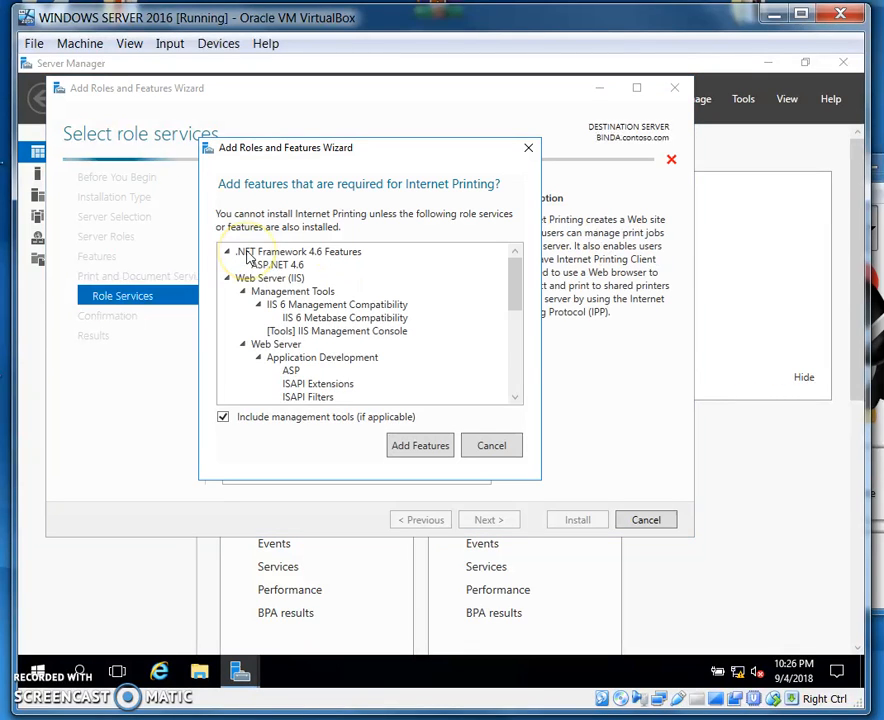
click(419, 448)
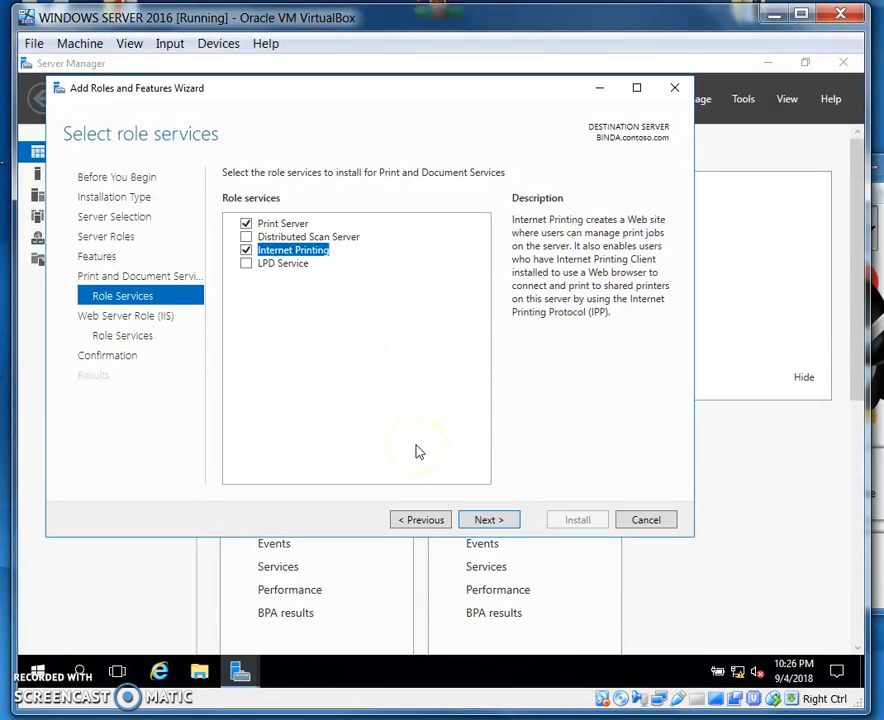
click(246, 263)
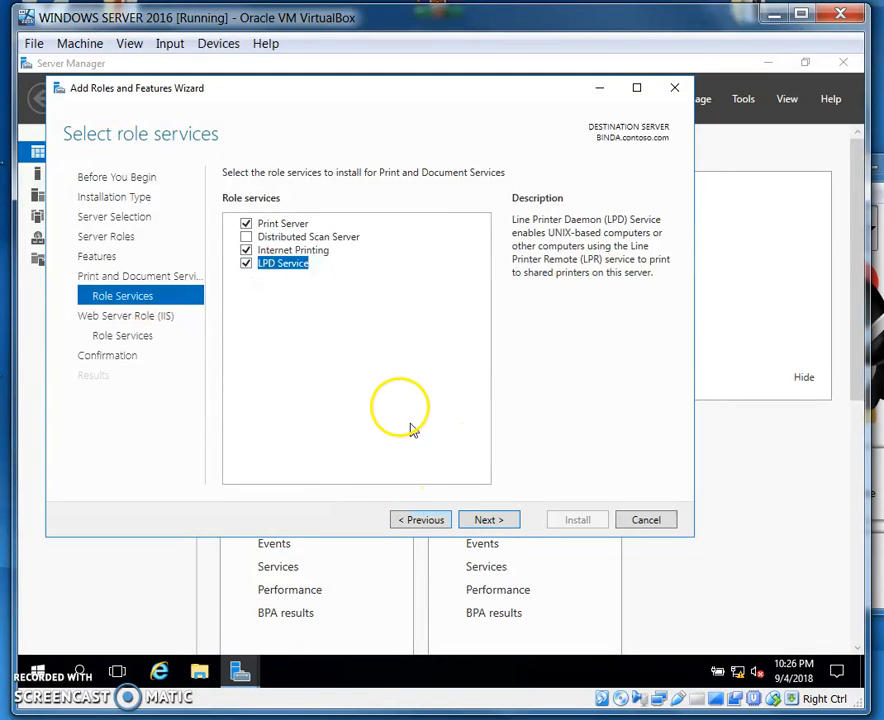
click(486, 522)
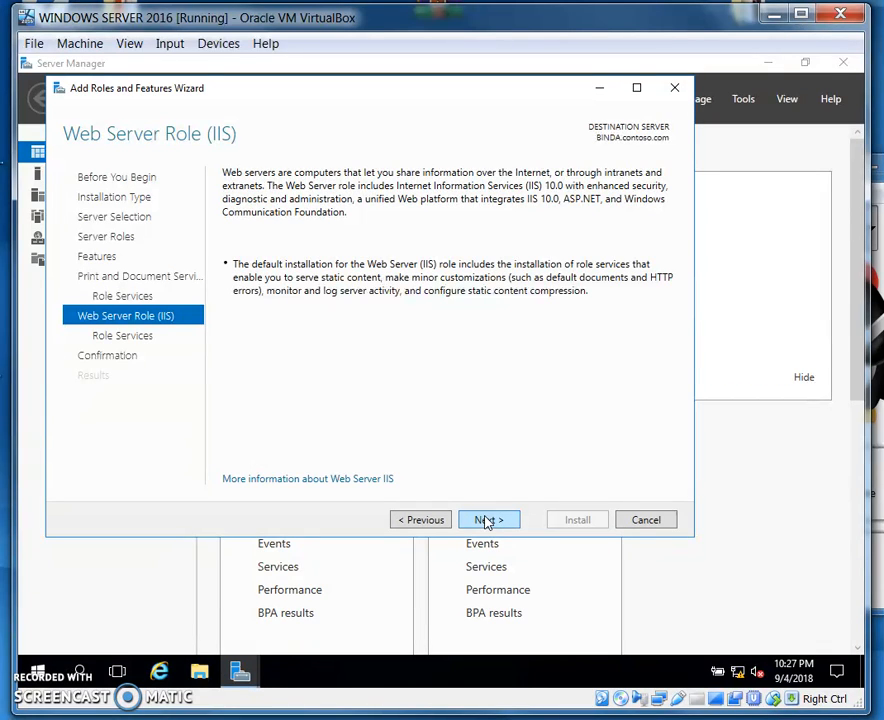
Accept the default Web Server (IIS) role services, install the selected roles and features, and close the wizard
click(420, 520)
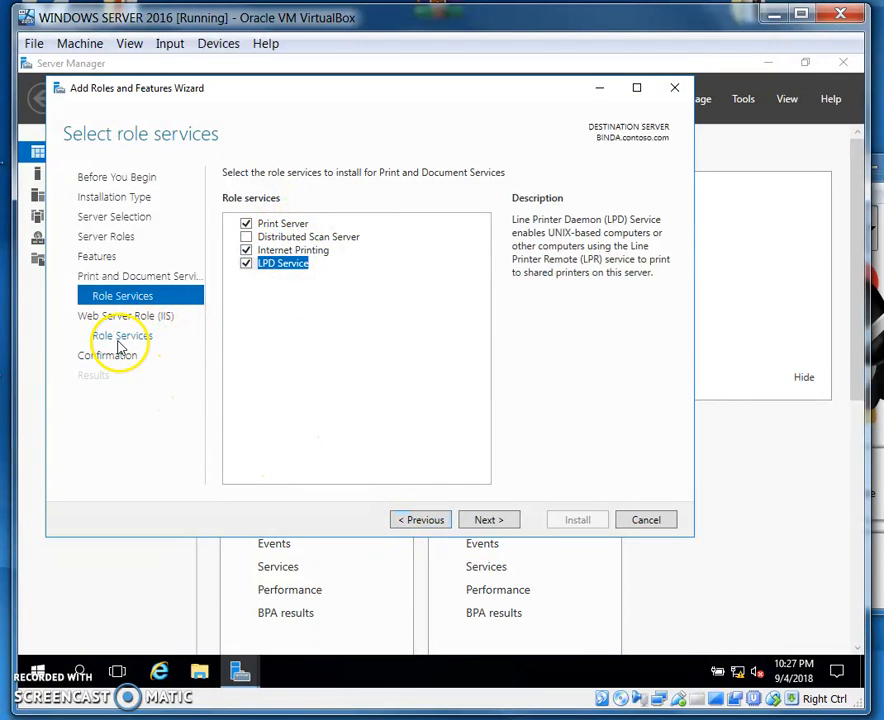
click(490, 526)
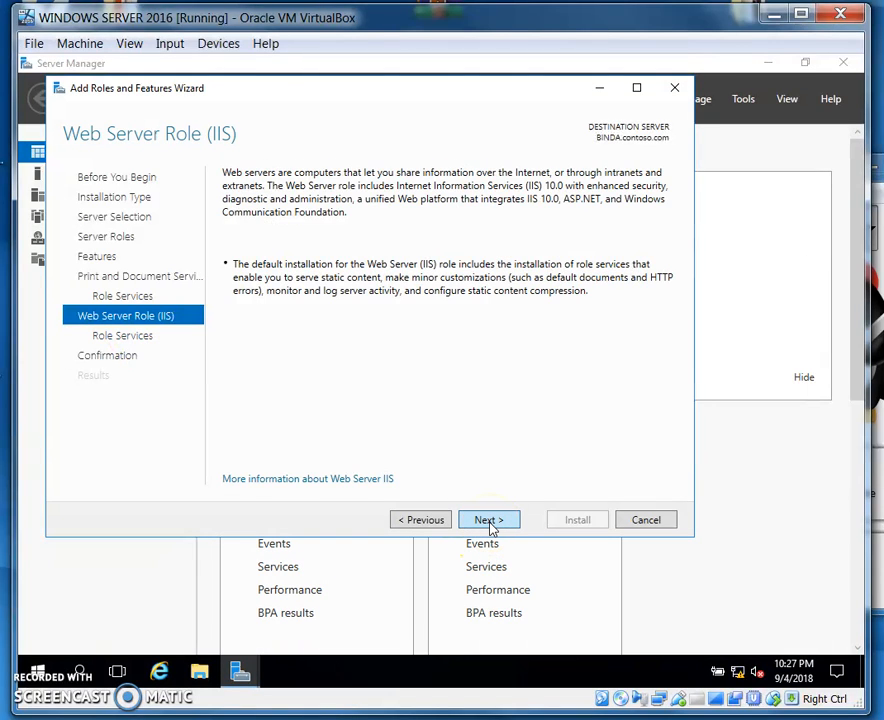
click(490, 526)
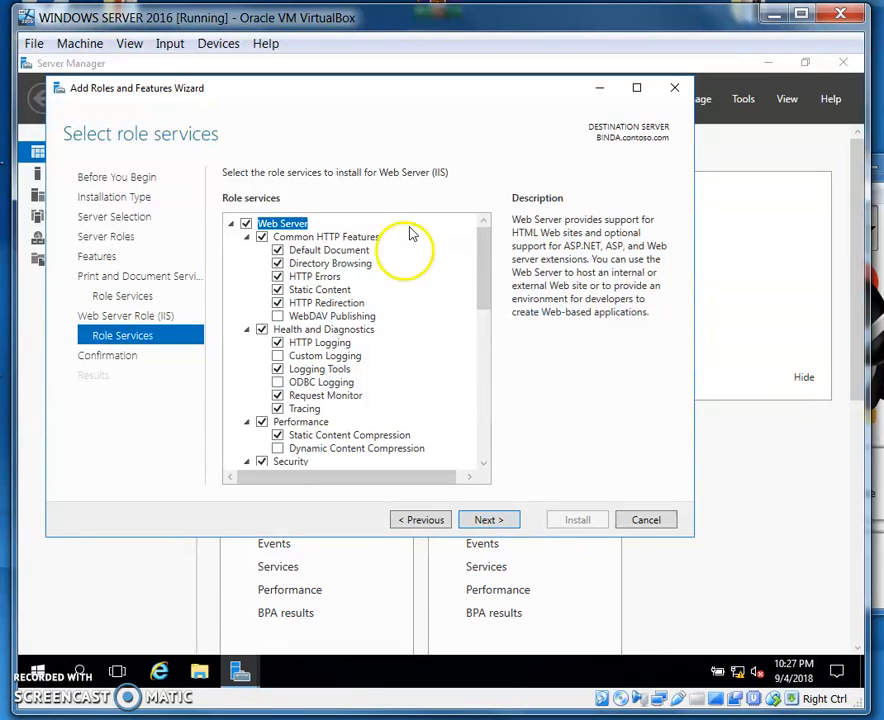
click(490, 521)
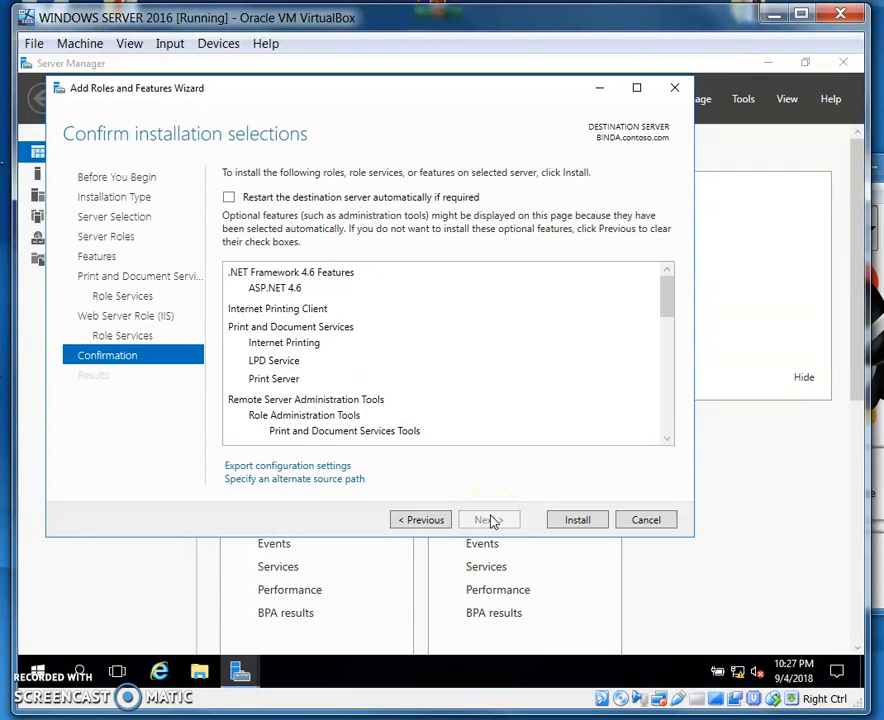
click(565, 524)
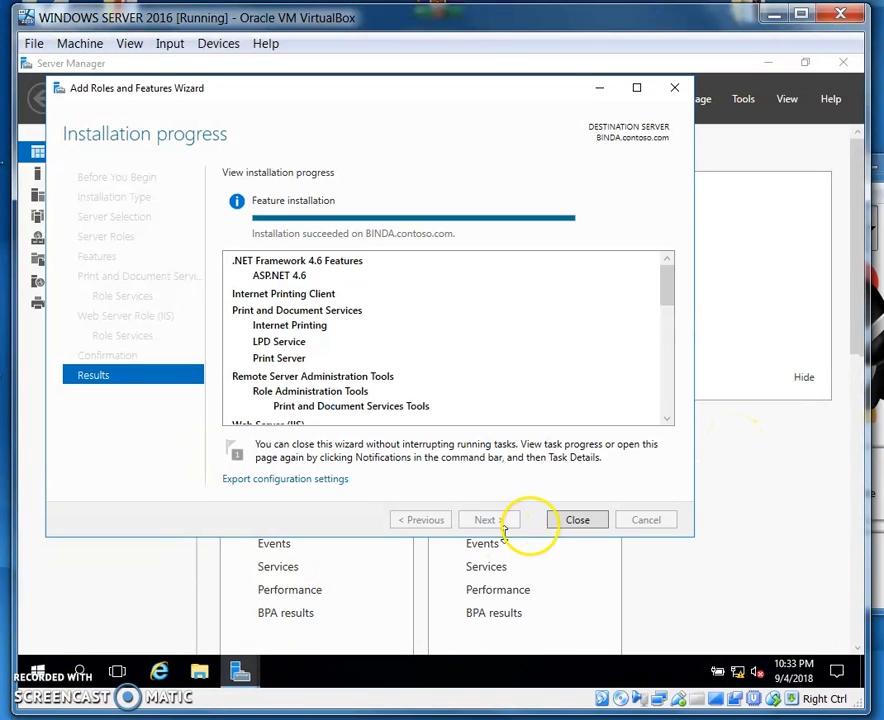
click(578, 521)
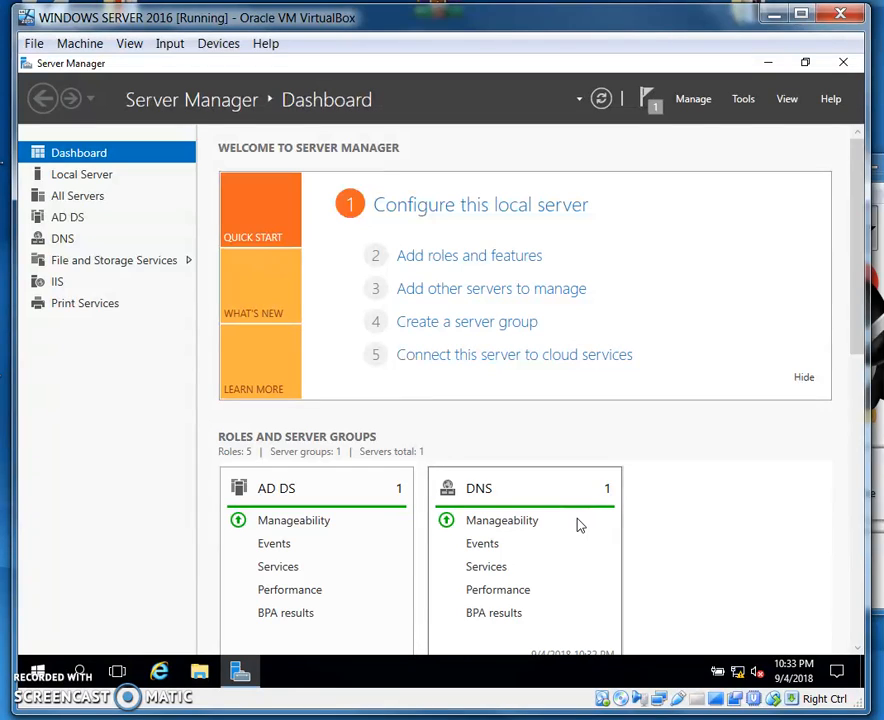
Minimize Server Manager, open Devices and Printers from Control Panel, and start adding a printer
click(768, 63)
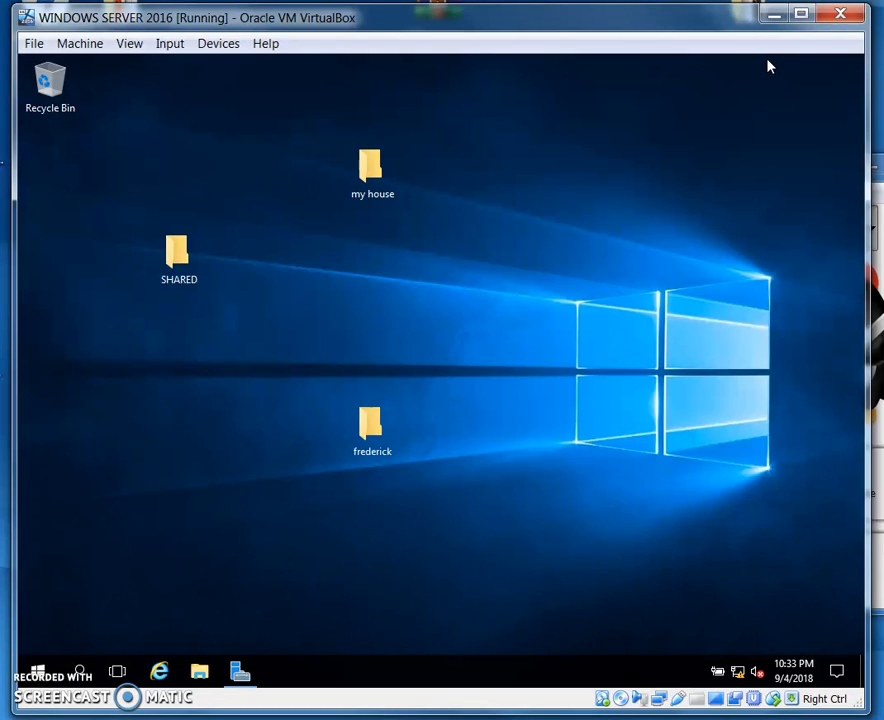
click(38, 672)
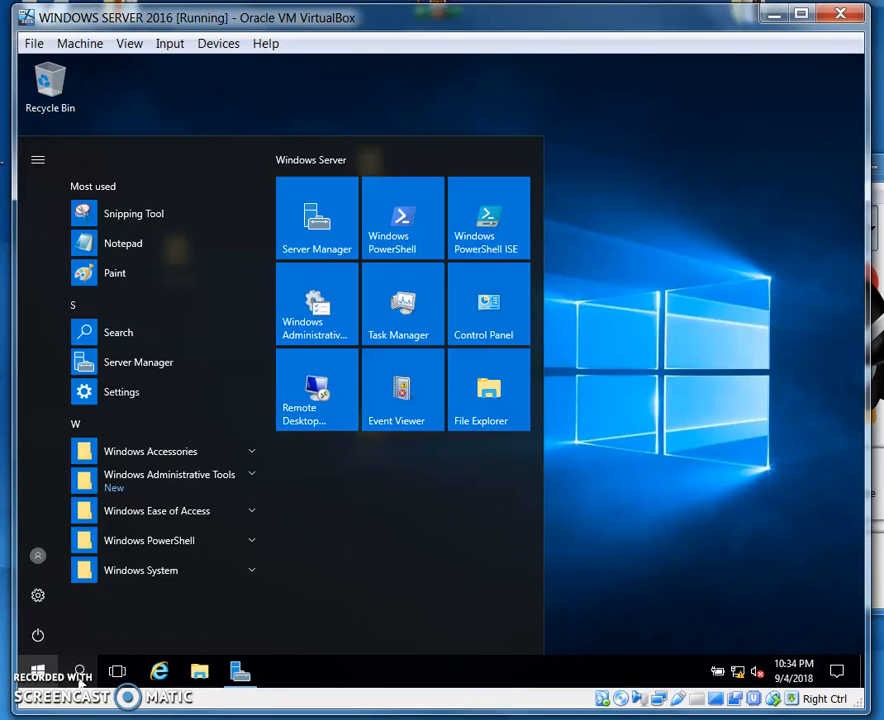
click(494, 306)
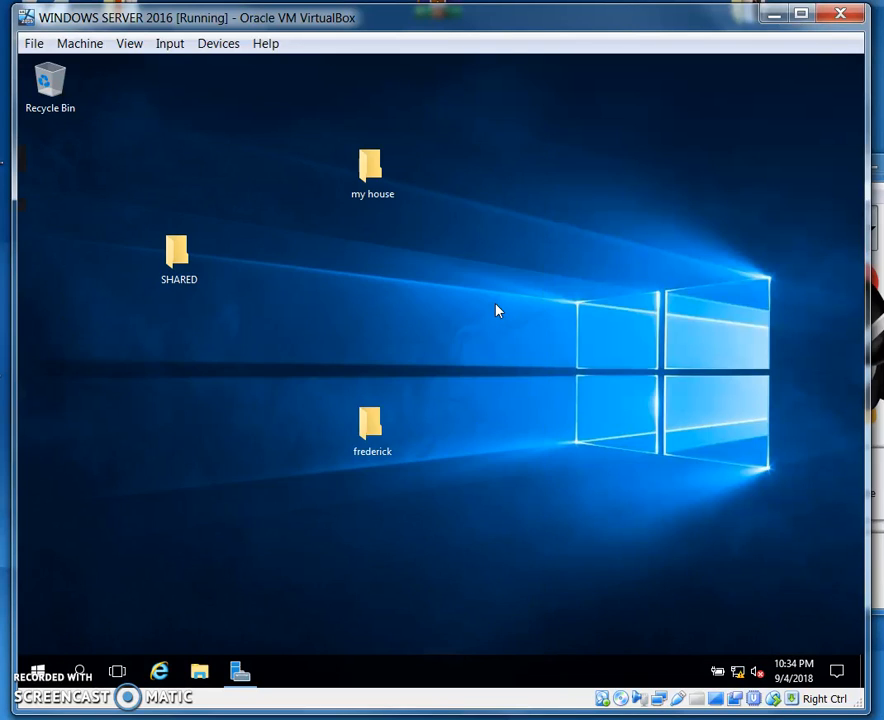
click(501, 343)
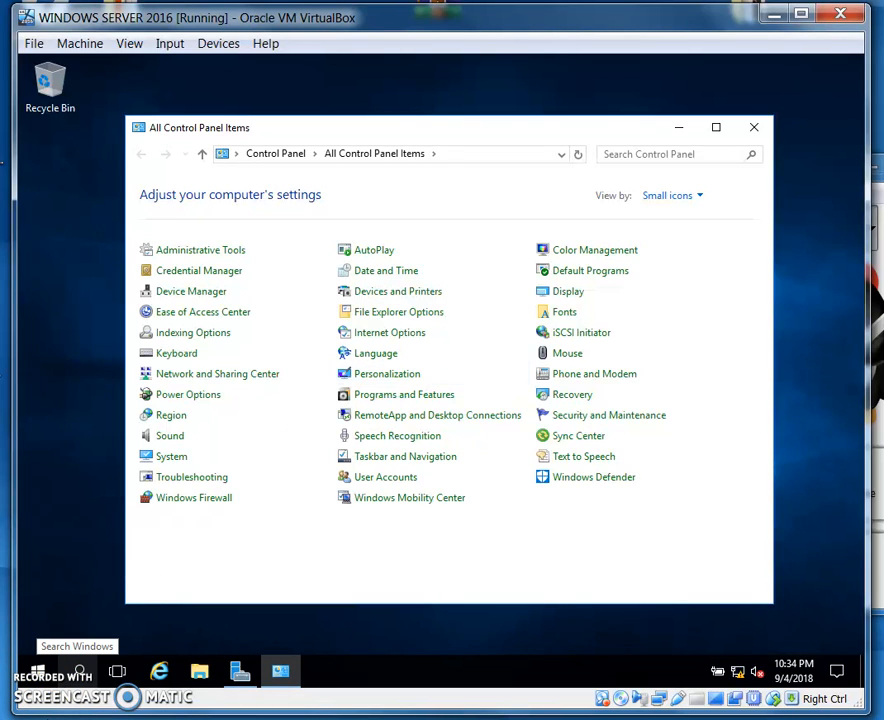
click(394, 297)
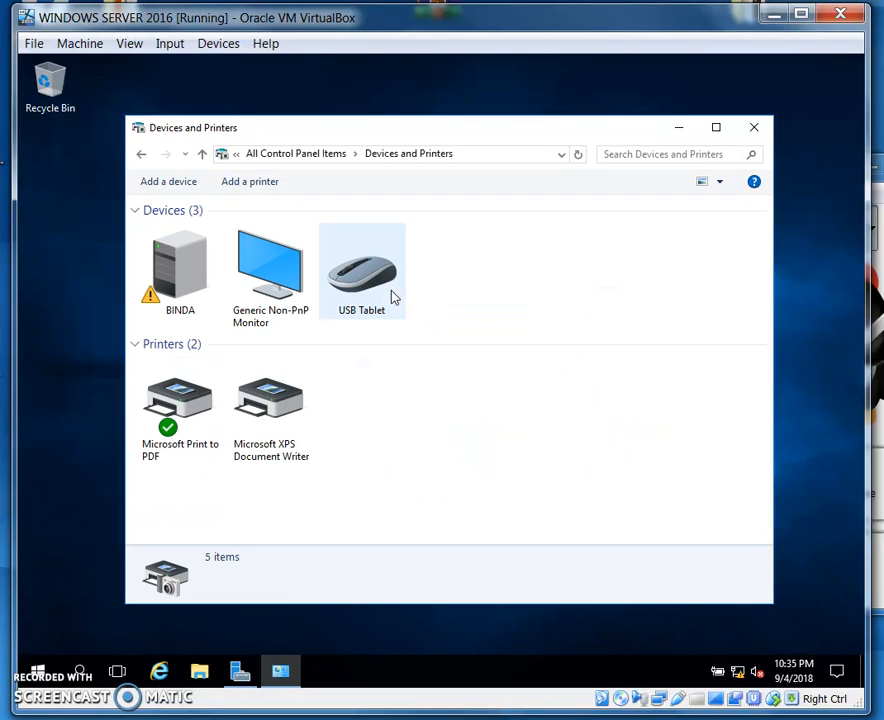
click(245, 187)
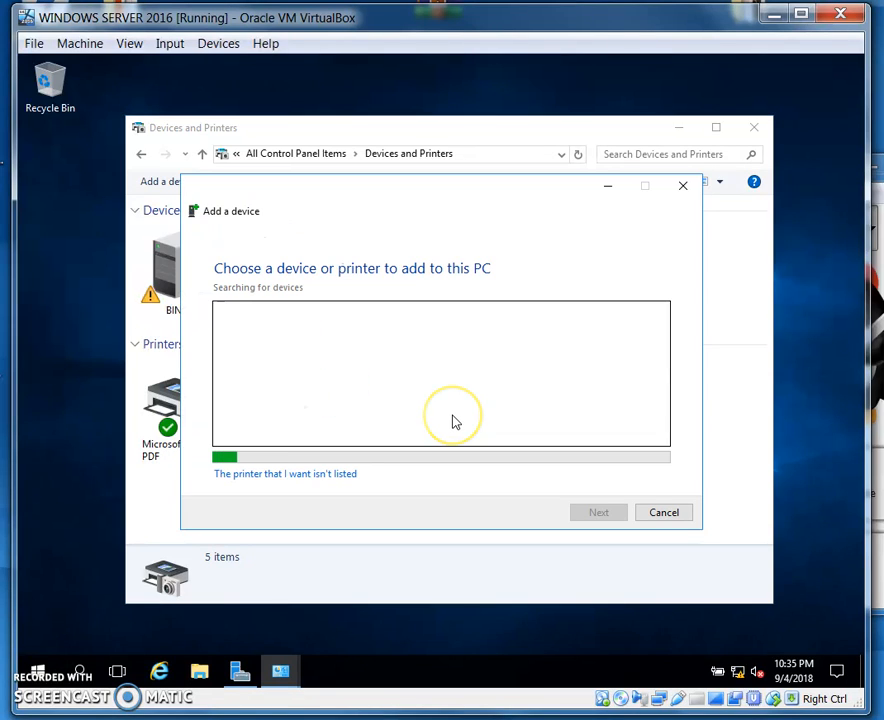
click(286, 477)
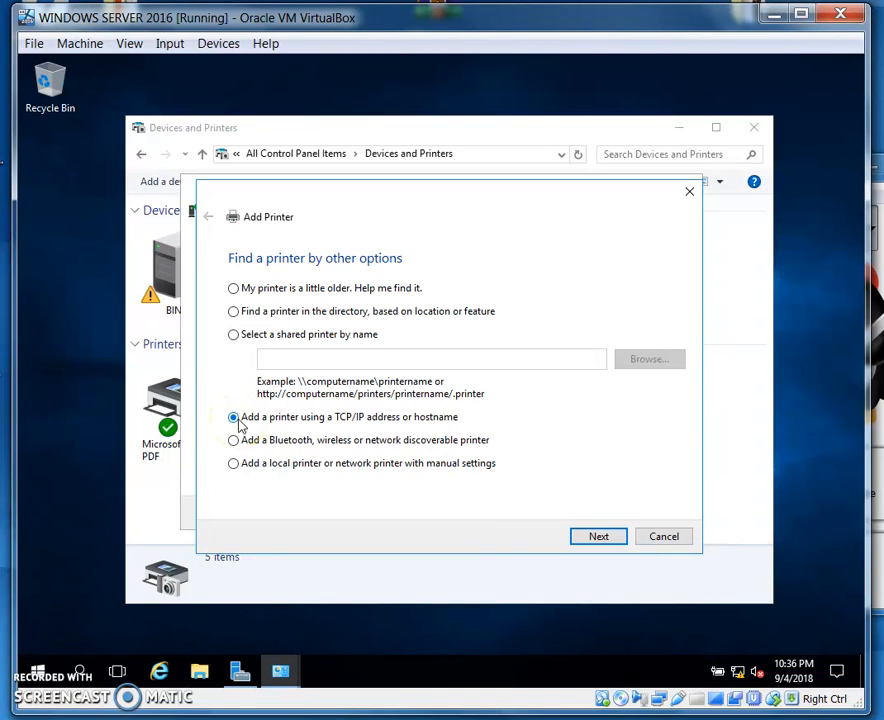
click(599, 540)
click(393, 334)
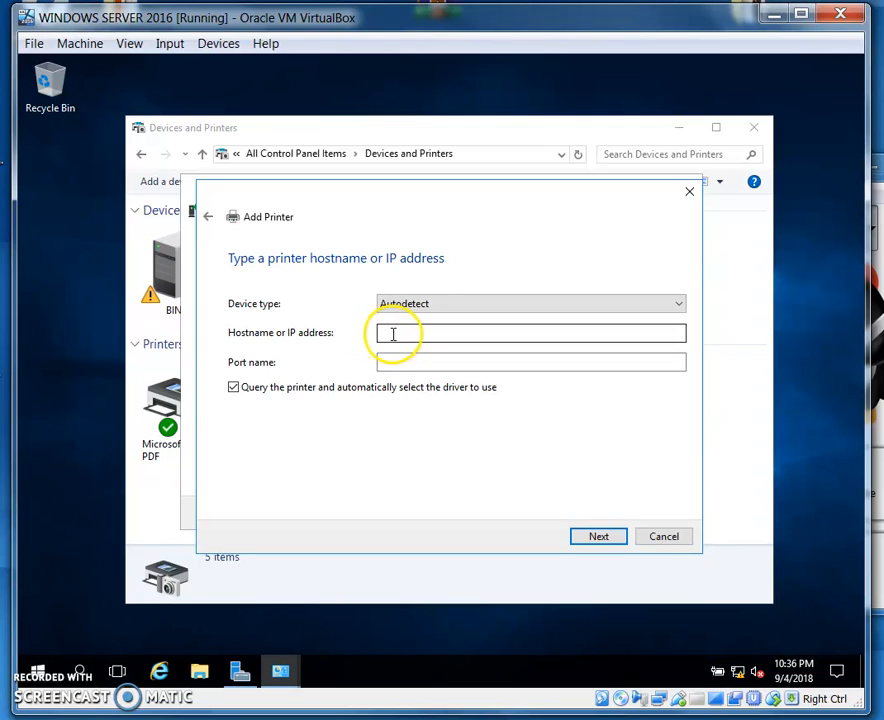
click(408, 365)
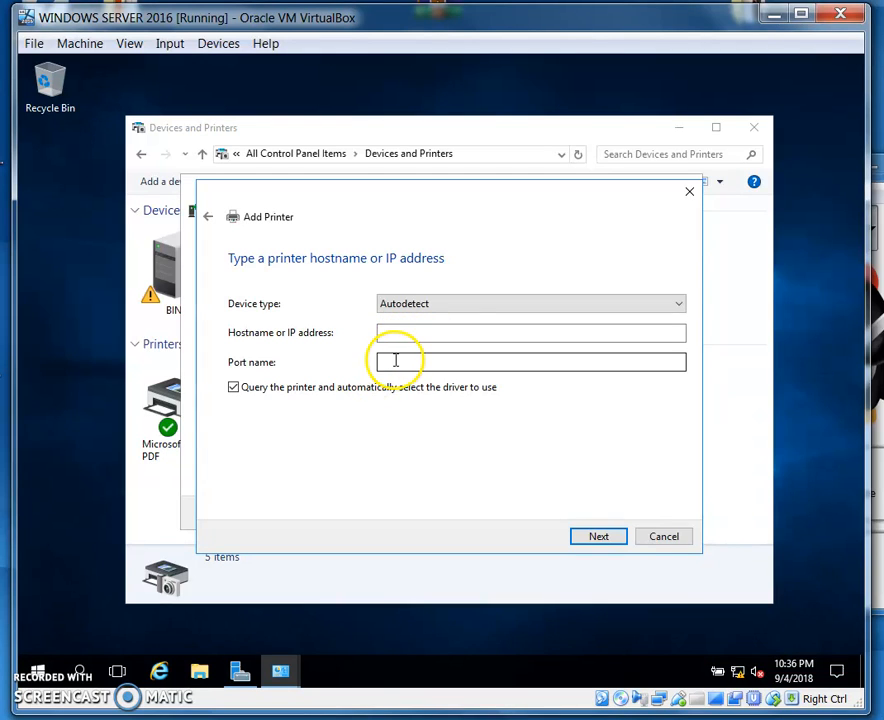
click(661, 537)
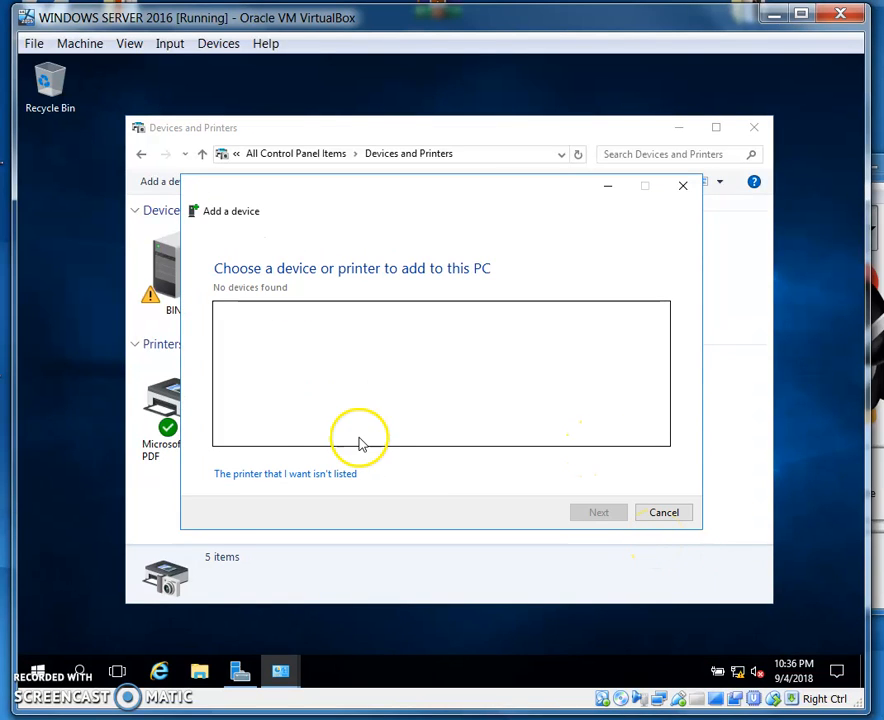
Choose to add an unlisted local printer with manual settings and pick the existing LPT3: (Printer Port)
click(255, 475)
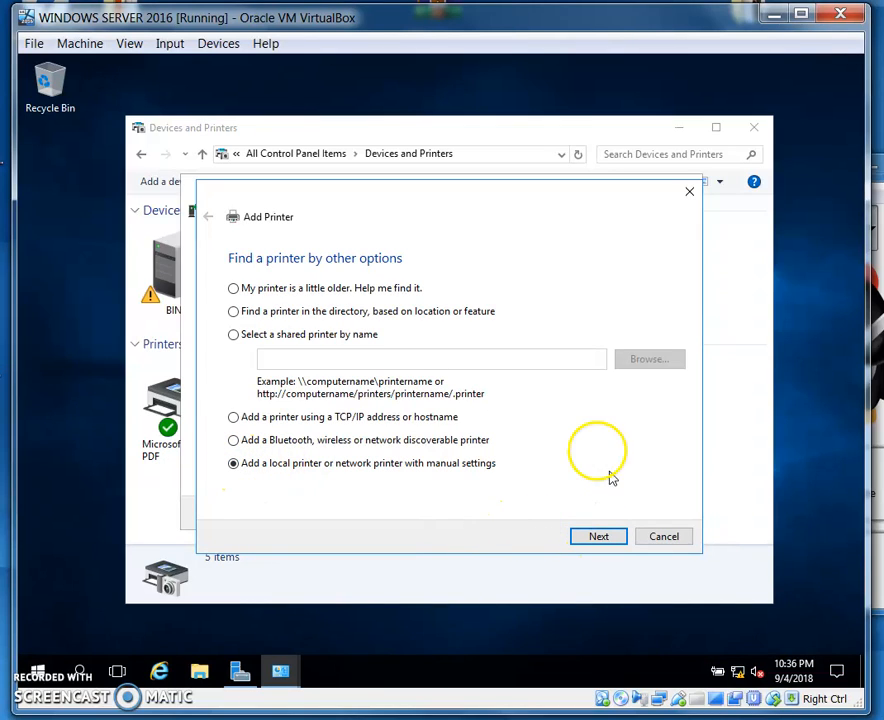
click(597, 538)
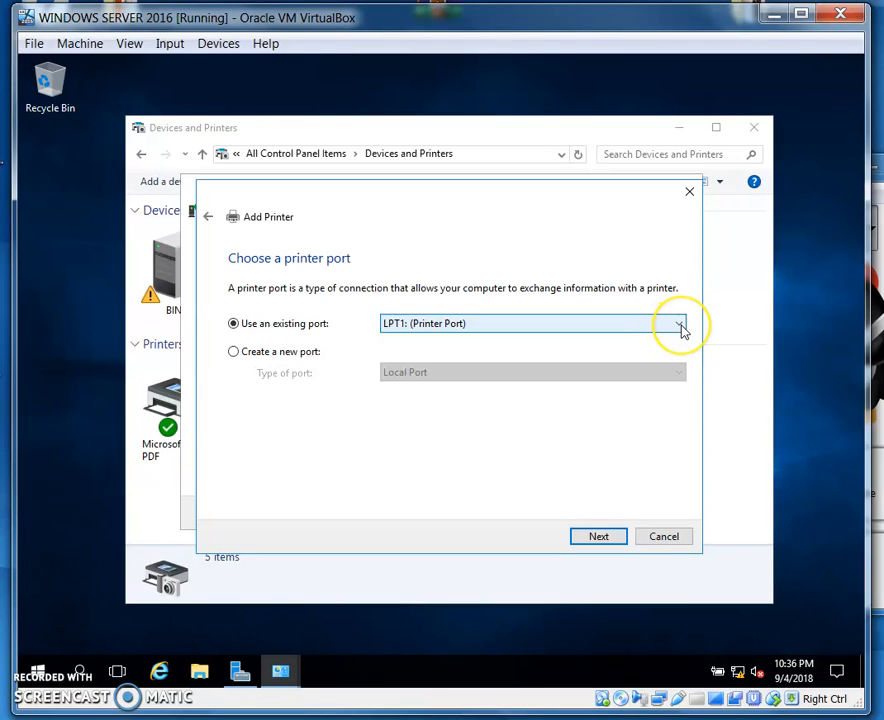
click(680, 326)
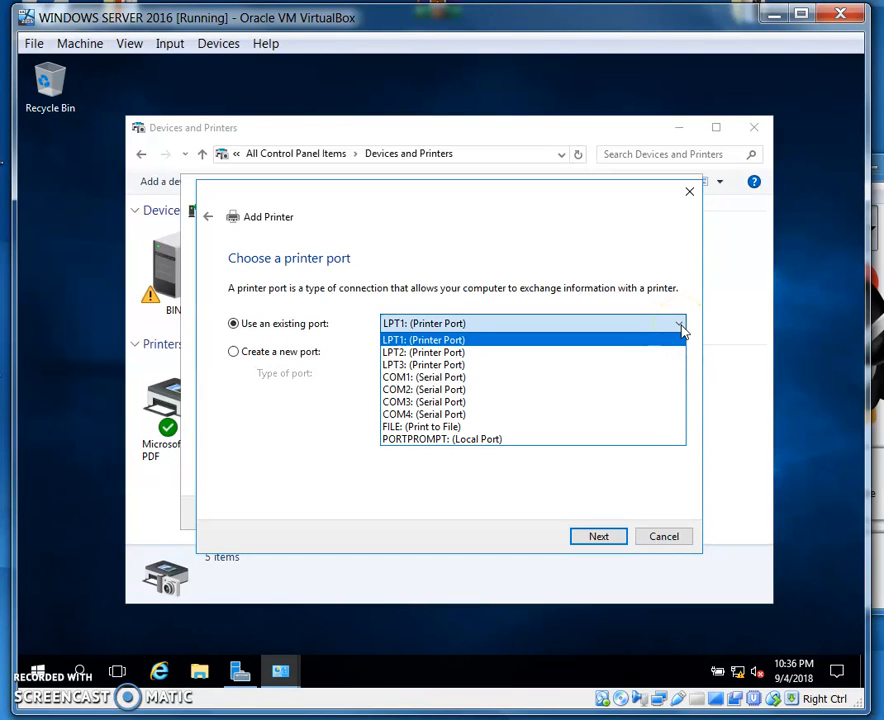
click(631, 366)
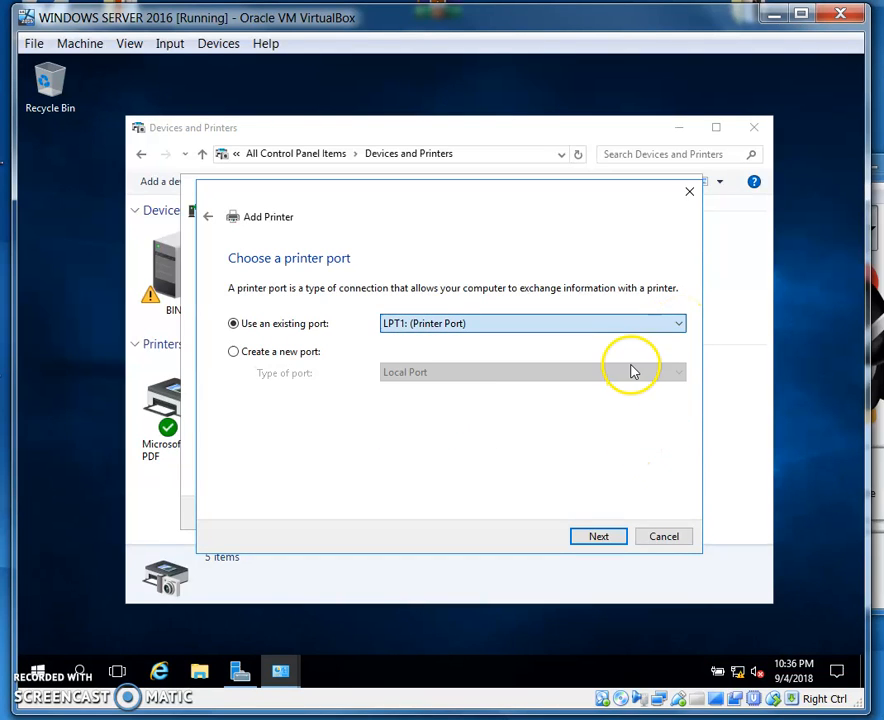
Try to create a Standard TCP/IP Port for hostname binda, cancel the printer setup, and close Devices and Printers
click(237, 355)
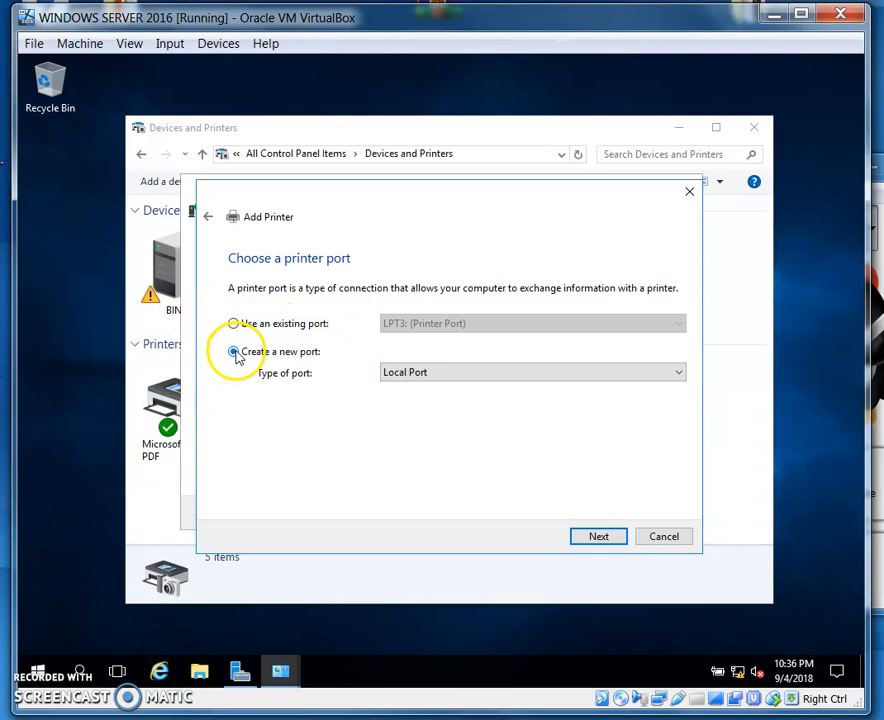
click(683, 372)
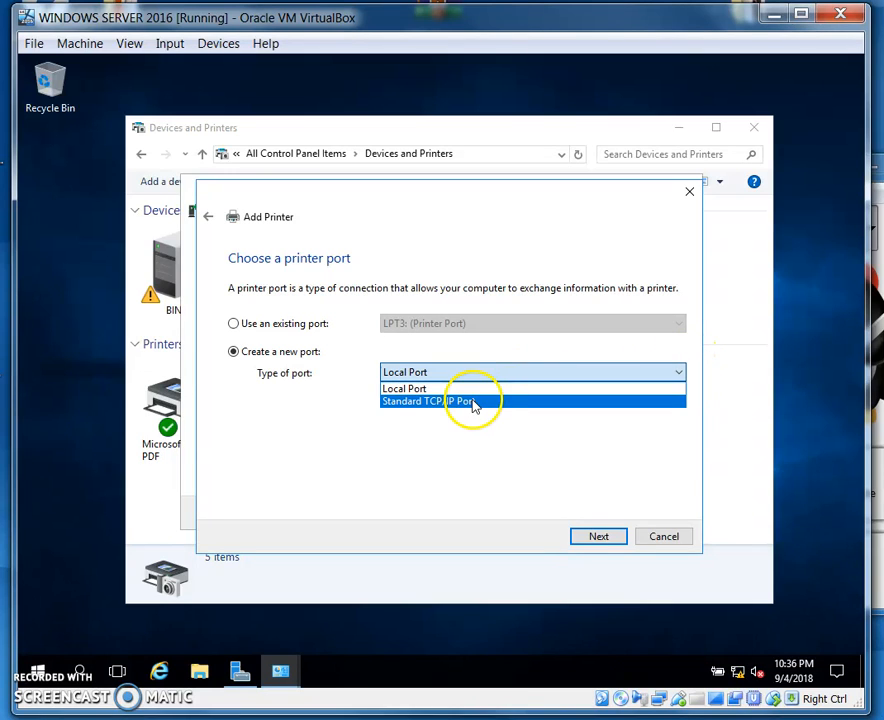
click(472, 403)
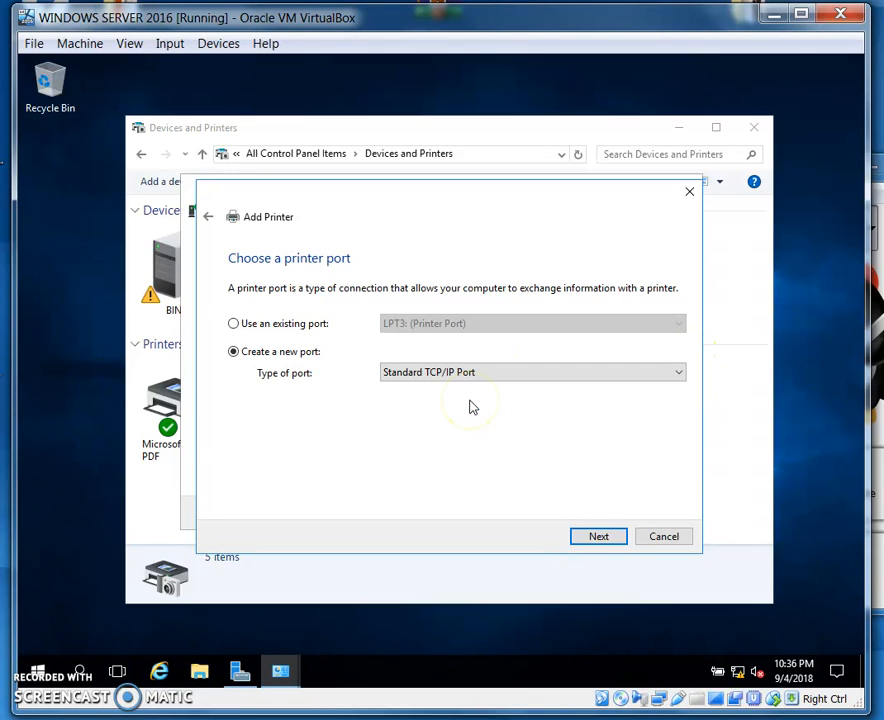
click(585, 537)
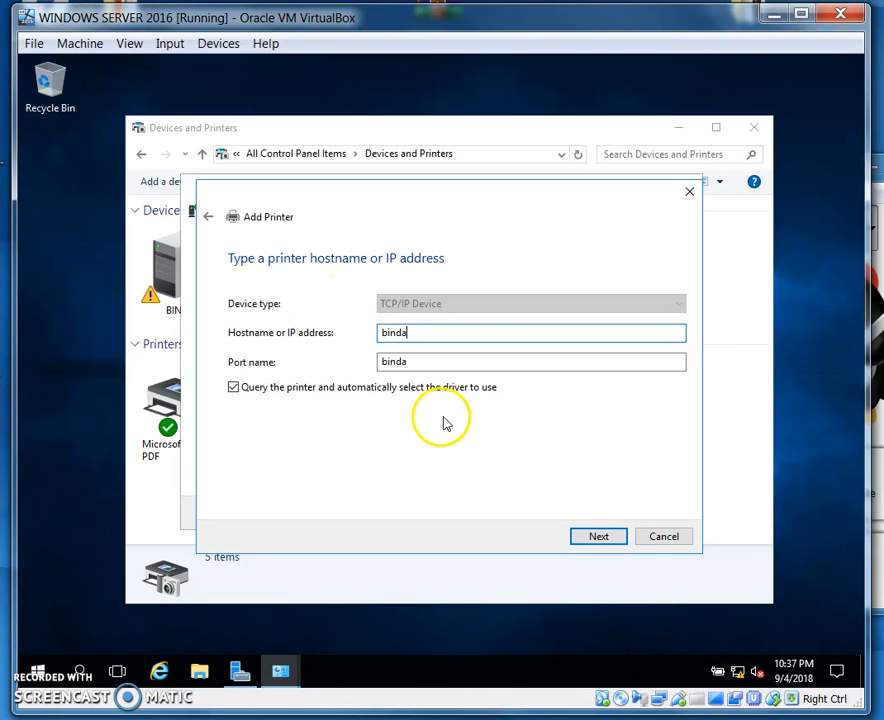
click(590, 537)
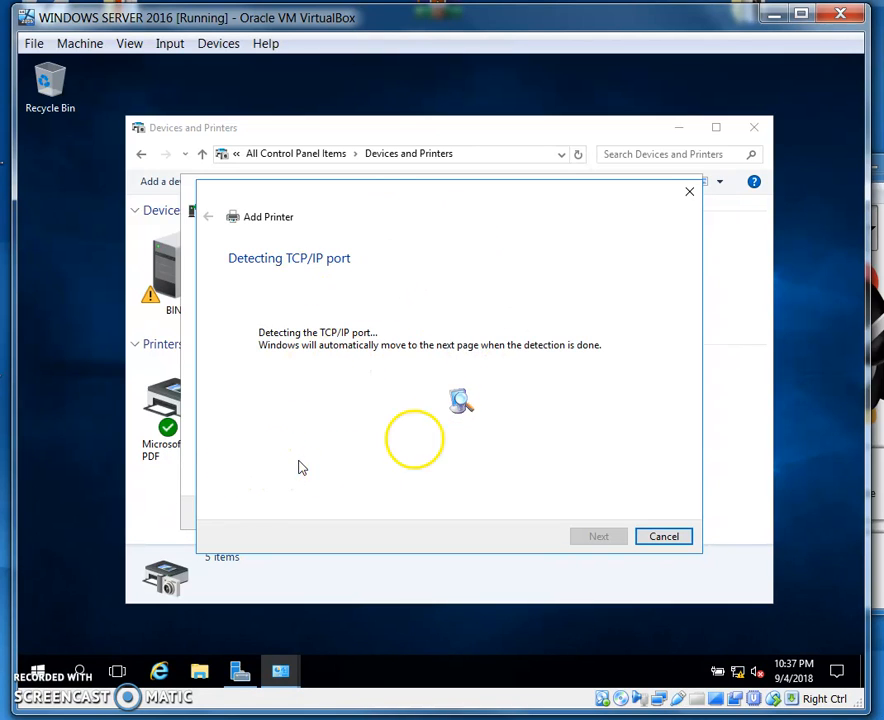
click(661, 537)
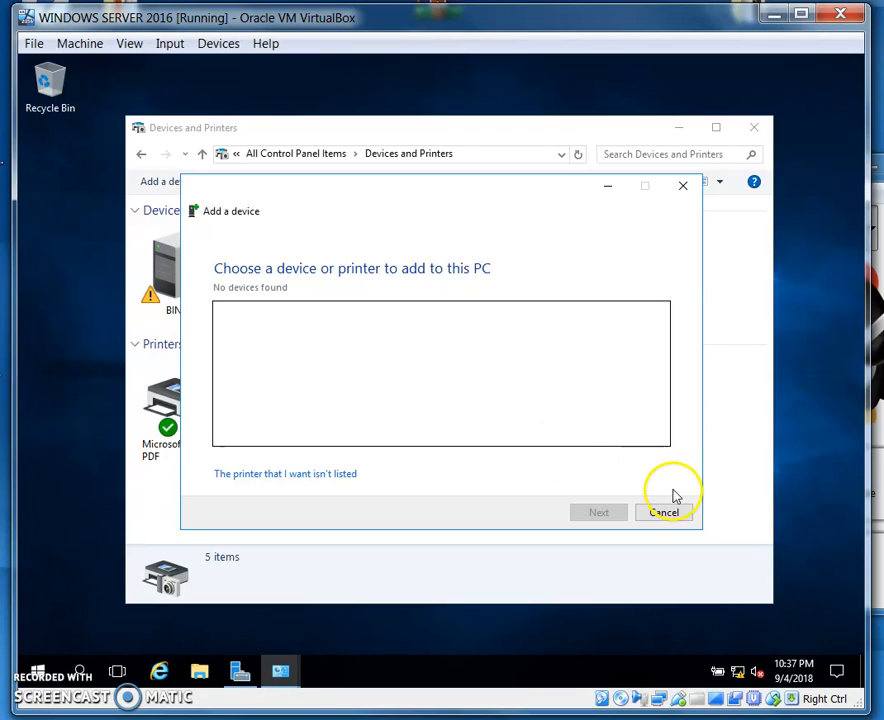
click(655, 513)
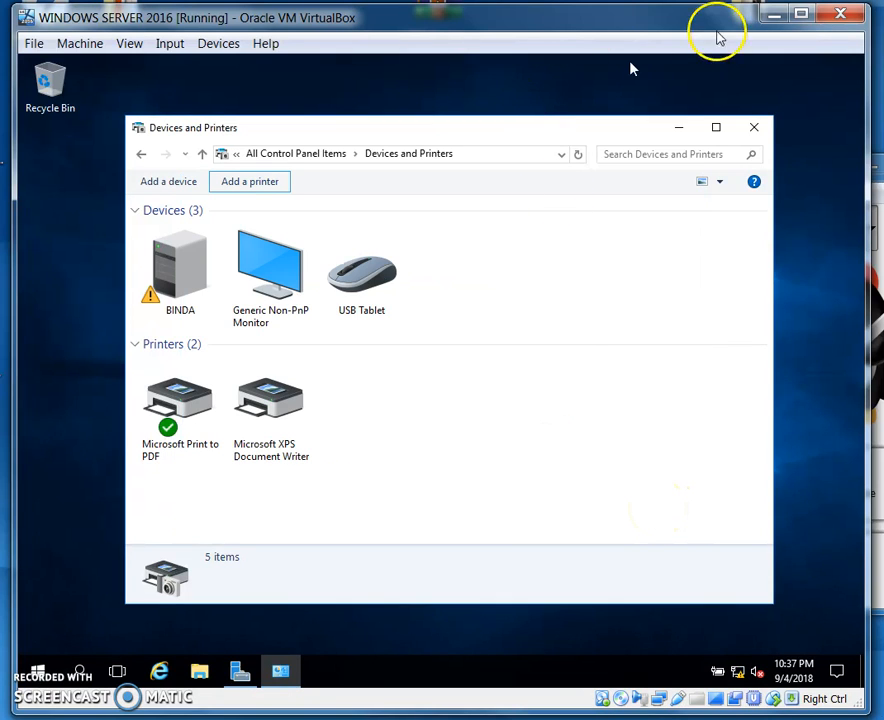
click(757, 136)
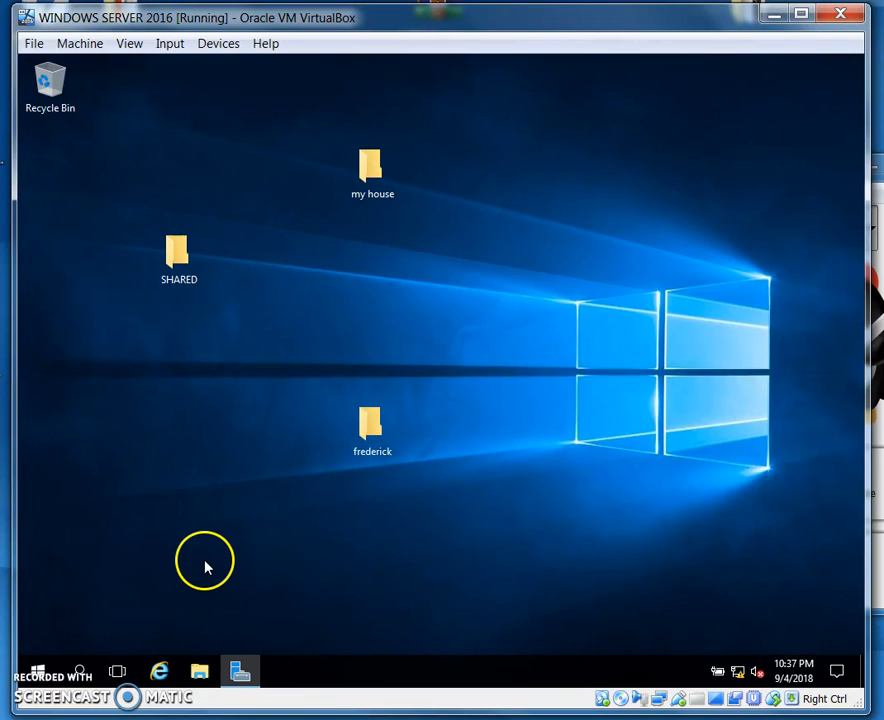
Open Print Management from Server Manager and expand the BINDA (local) print server
click(240, 674)
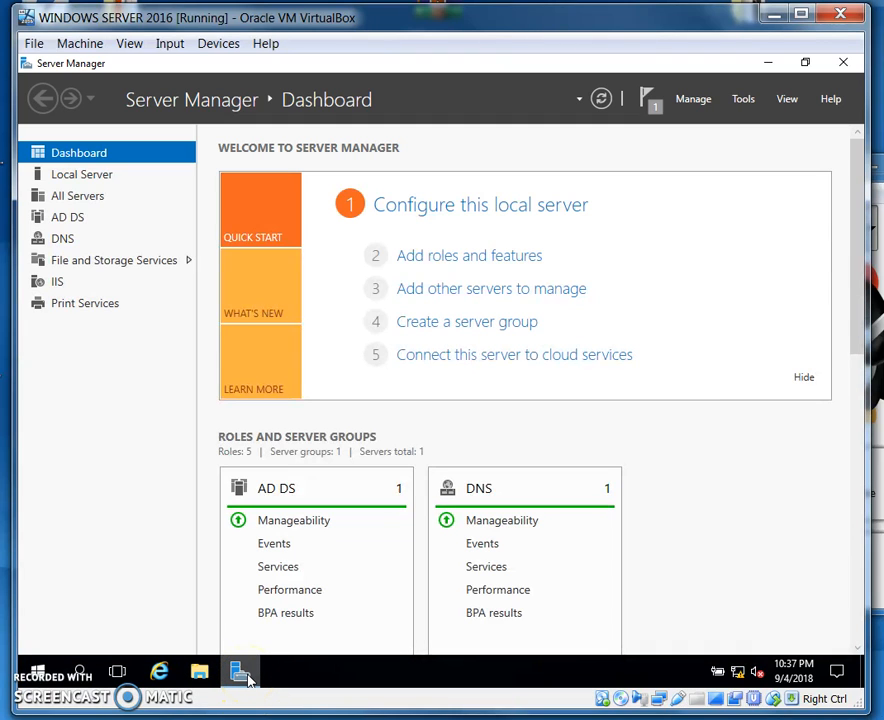
click(746, 101)
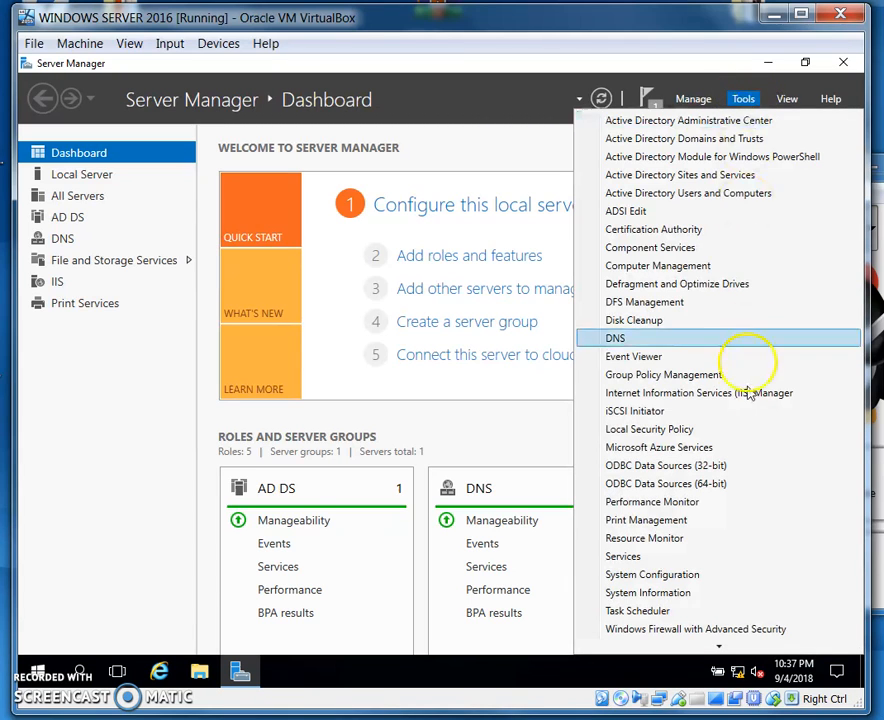
click(695, 522)
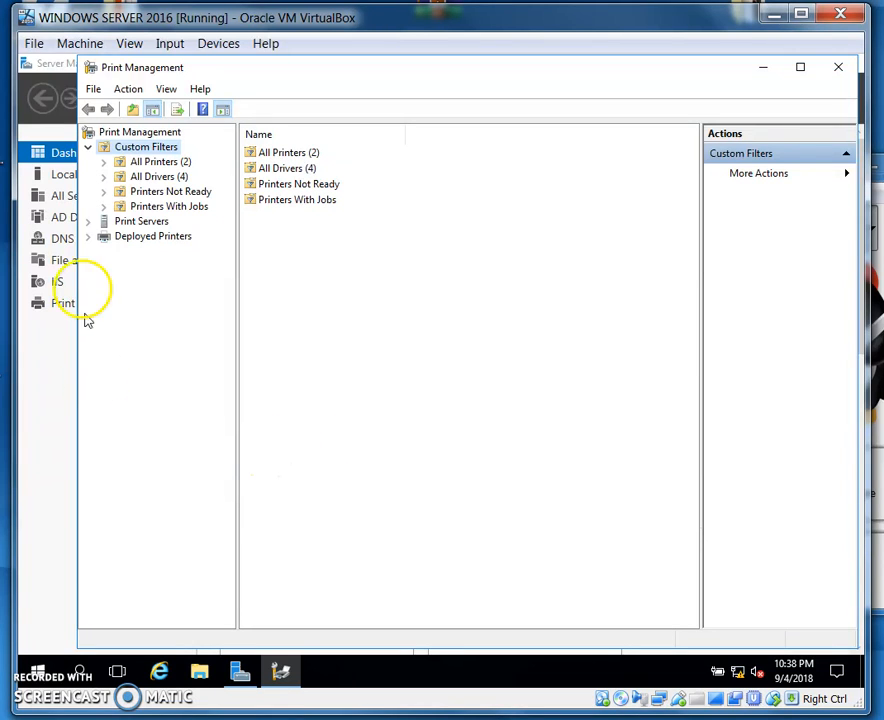
right_click(139, 222)
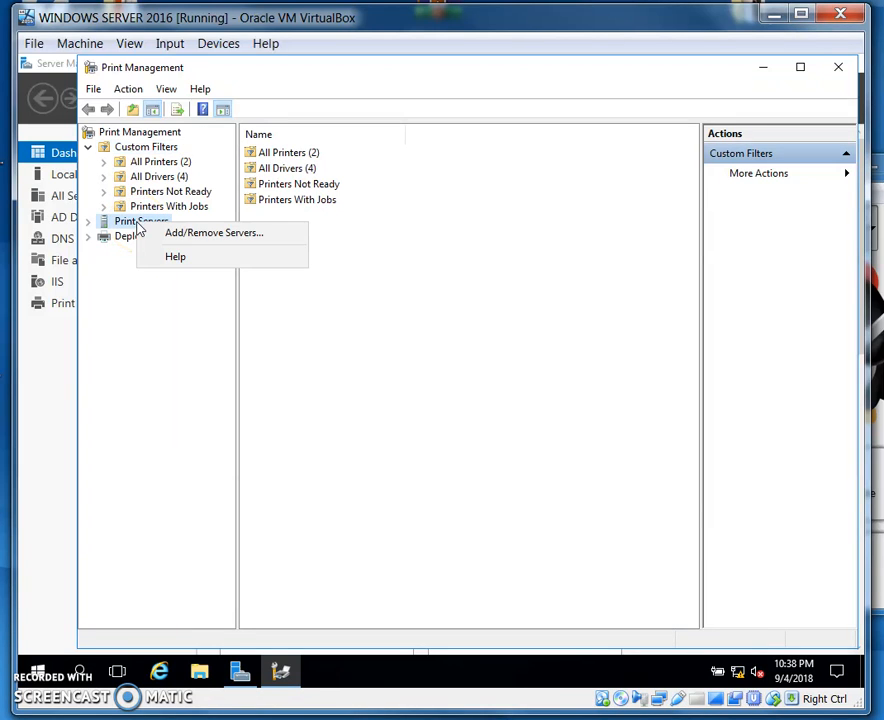
click(118, 322)
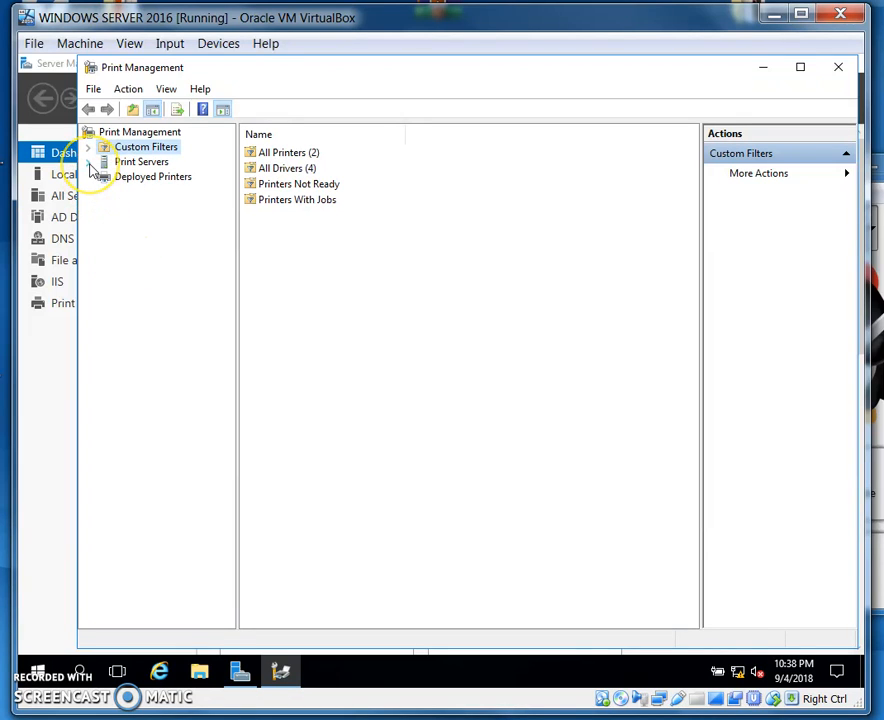
click(90, 163)
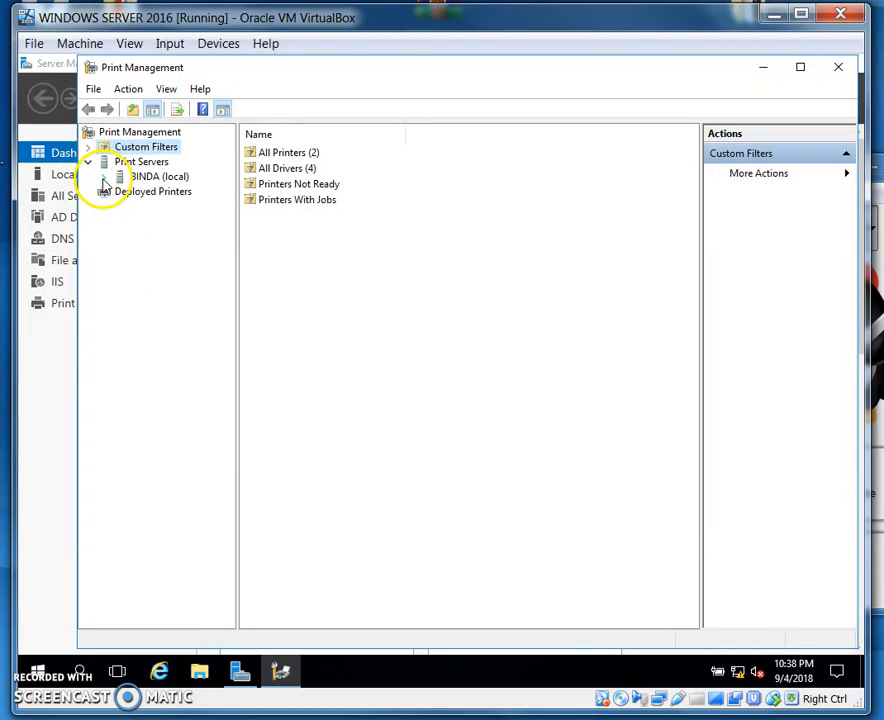
click(103, 179)
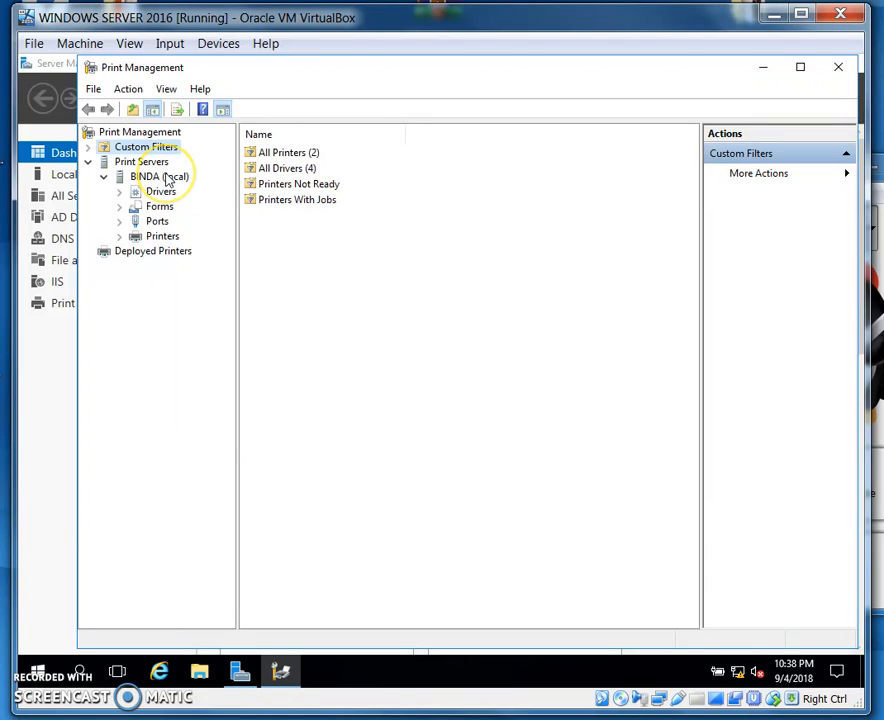
Try to add a printer to the BINDA (local) server on a new Local Port, then cancel the installation wizard
right_click(168, 179)
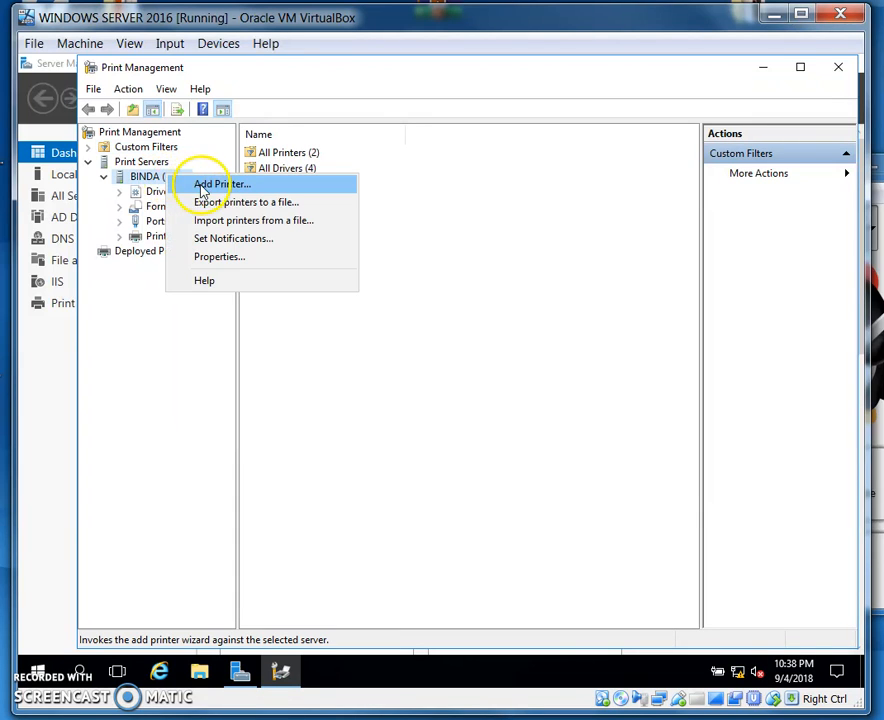
click(211, 185)
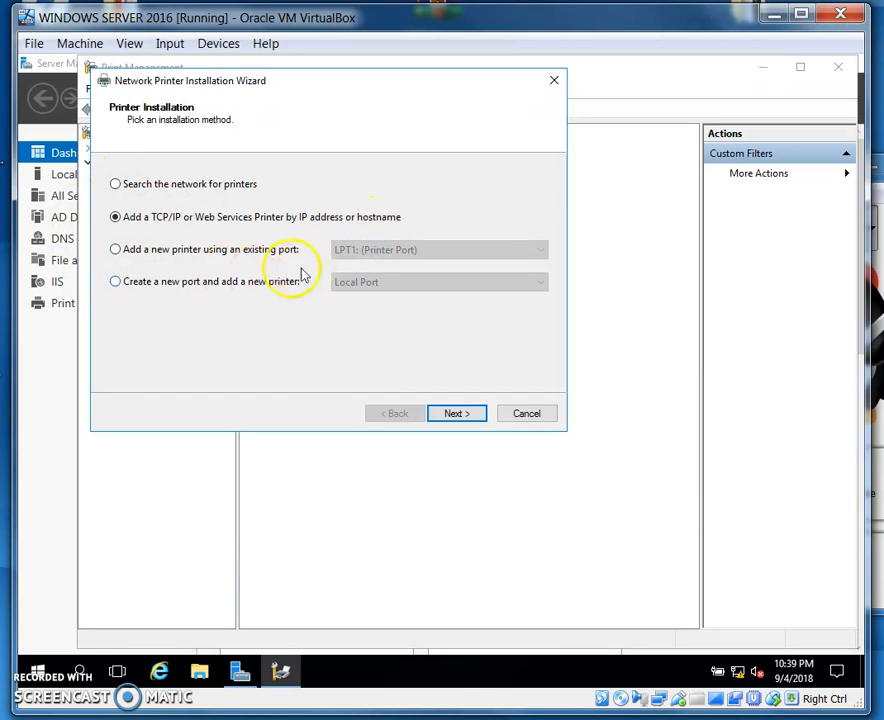
click(116, 250)
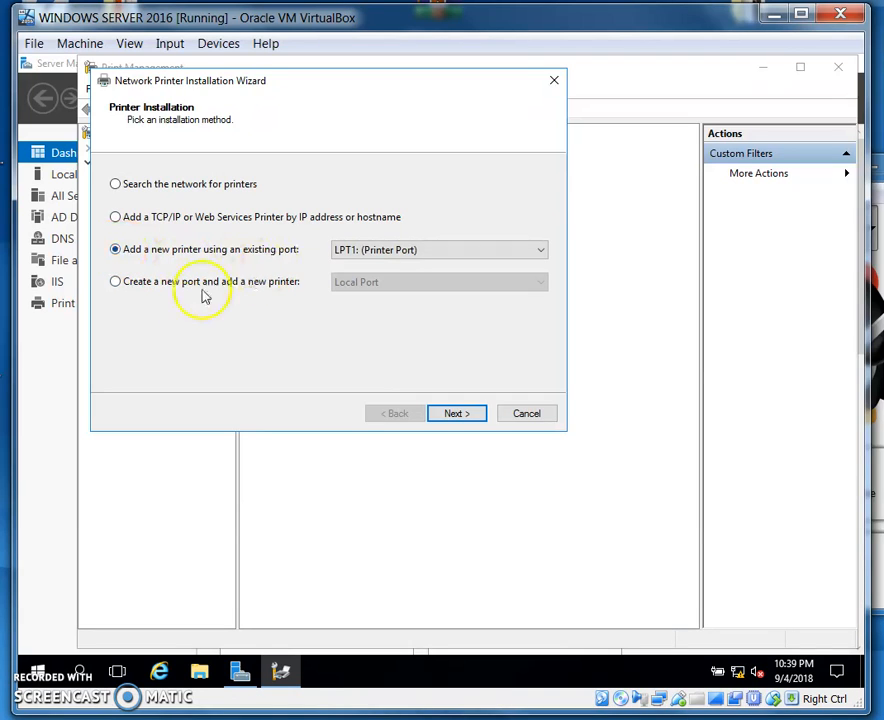
click(117, 283)
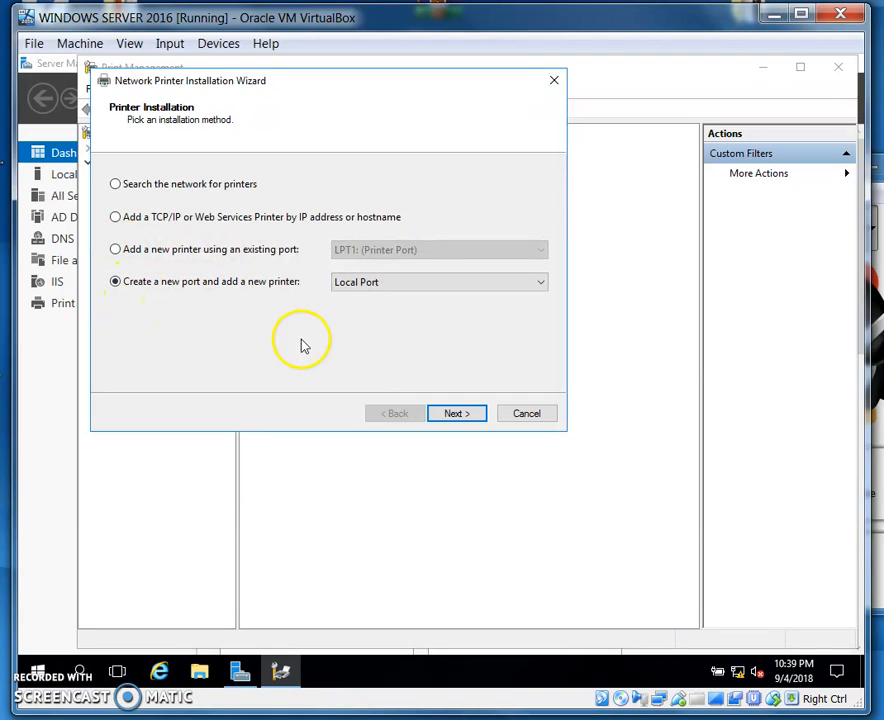
click(543, 282)
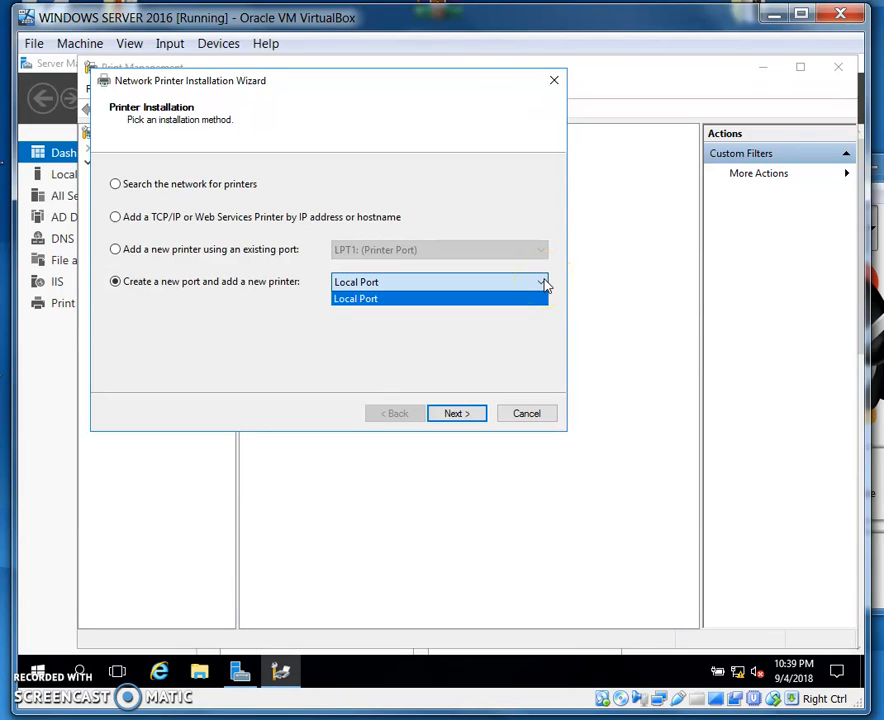
click(530, 298)
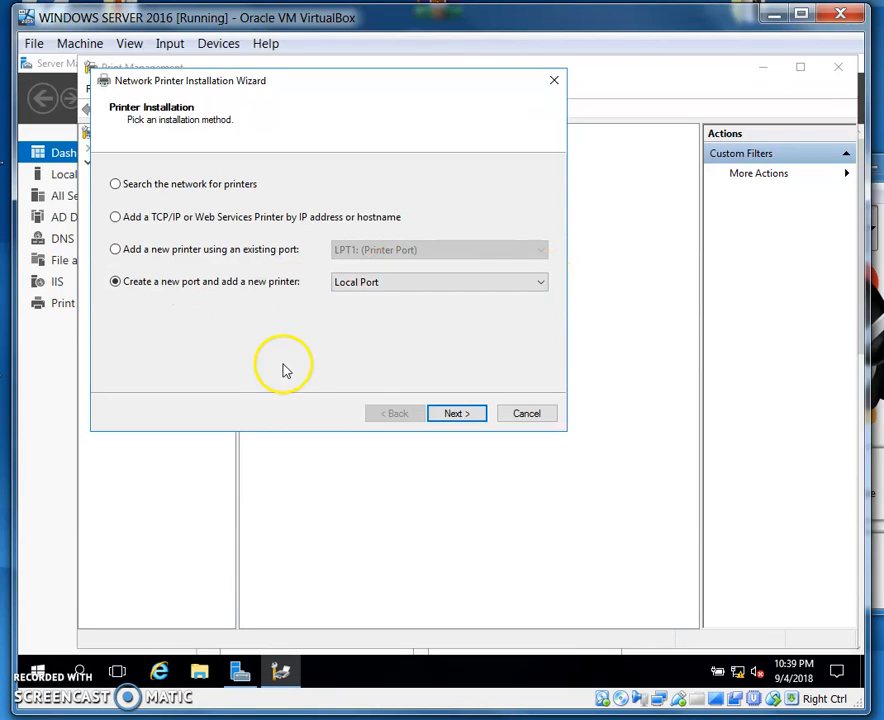
click(525, 414)
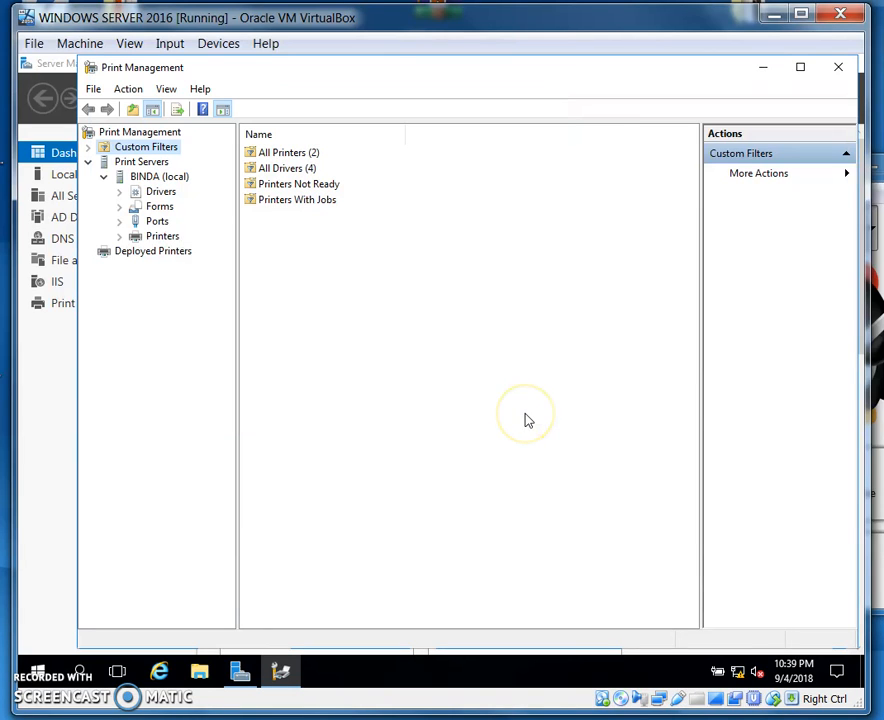
Start adding a printer driver to the BINDA (local) server for the x64 and x86 processors
click(326, 310)
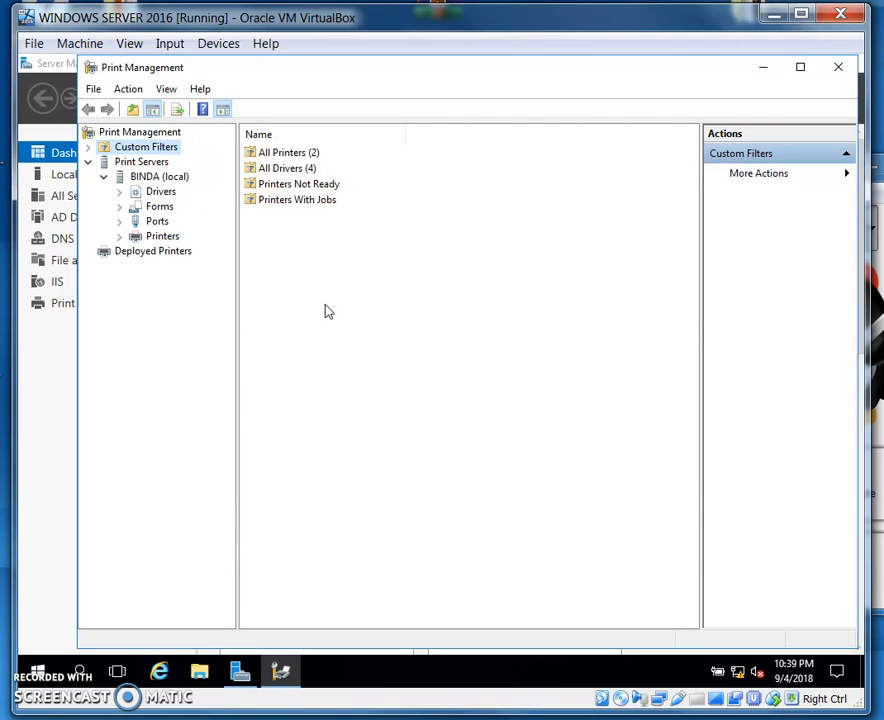
right_click(155, 197)
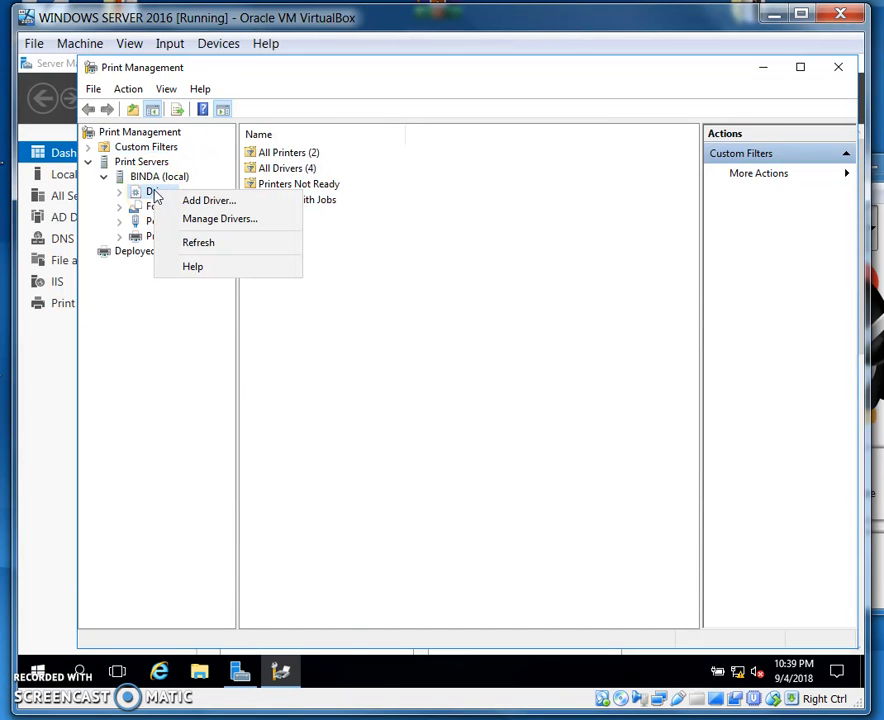
click(200, 200)
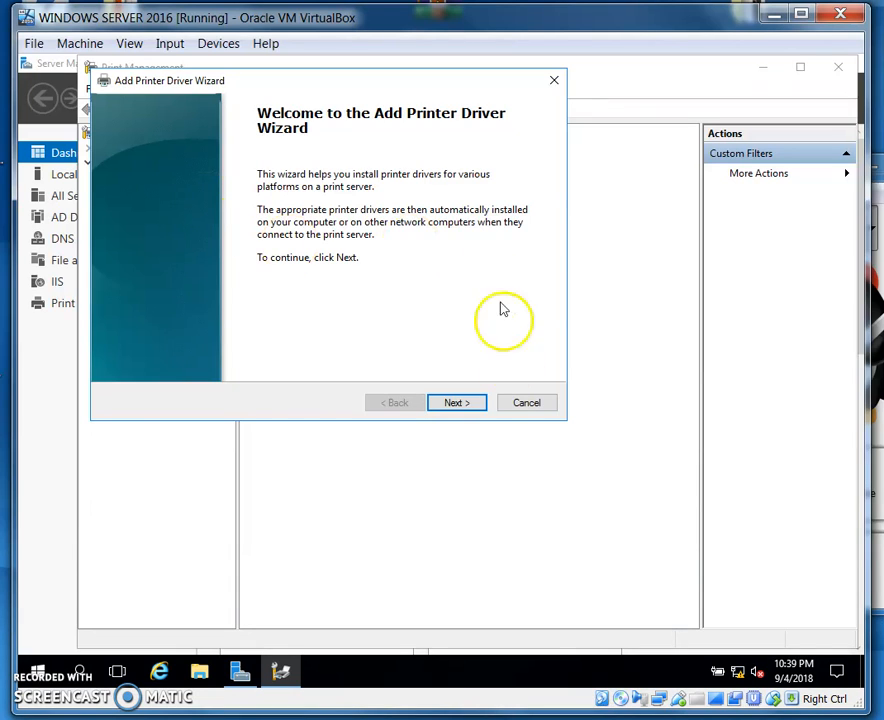
click(458, 403)
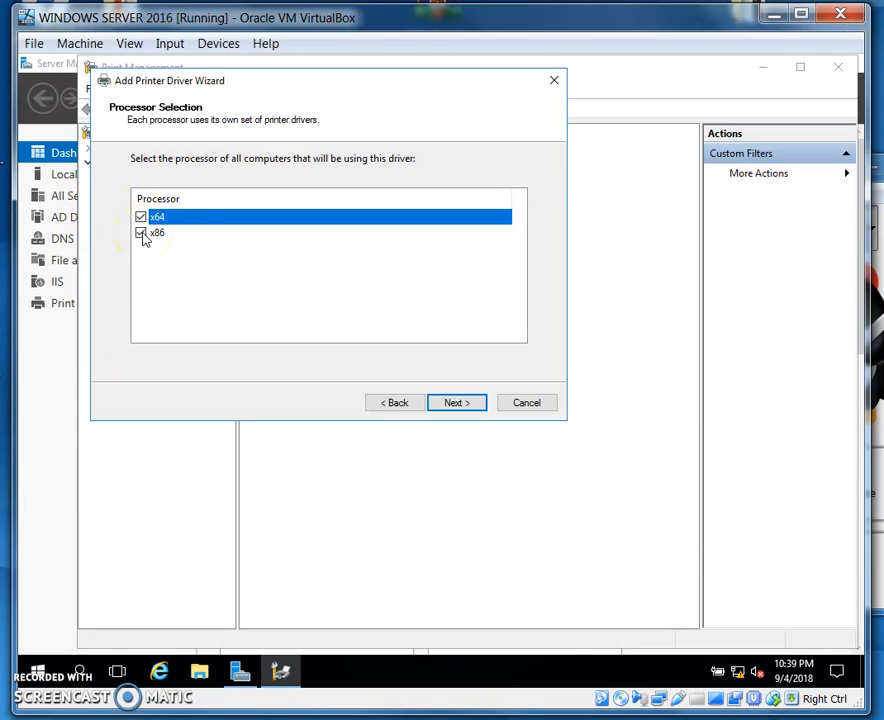
click(459, 404)
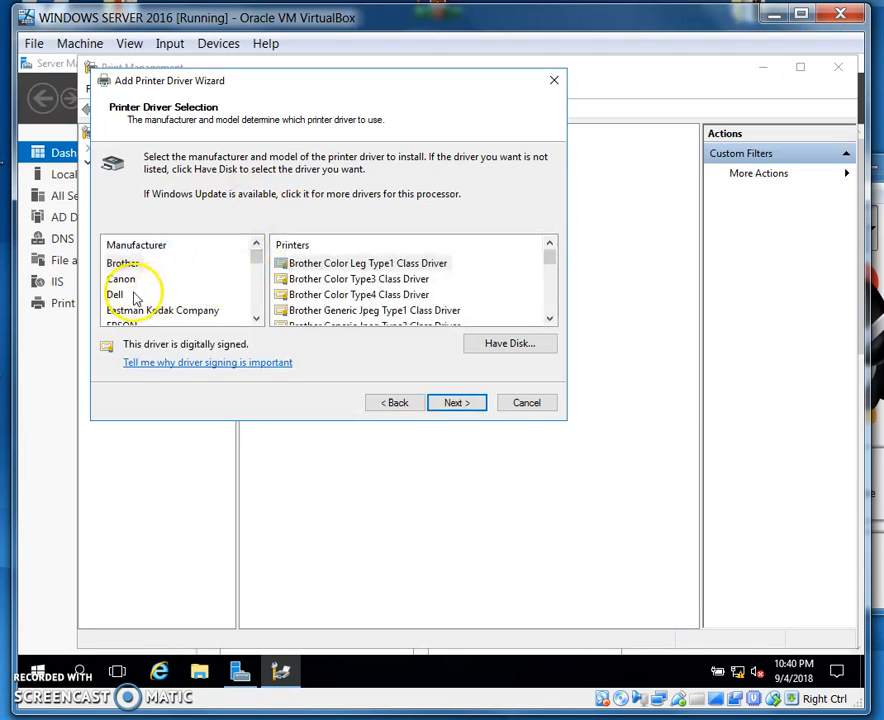
Try to add the HP Color LaserJet 2500 PCL6 Class Driver, then cancel the request for x86 driver files
click(114, 296)
key(h)
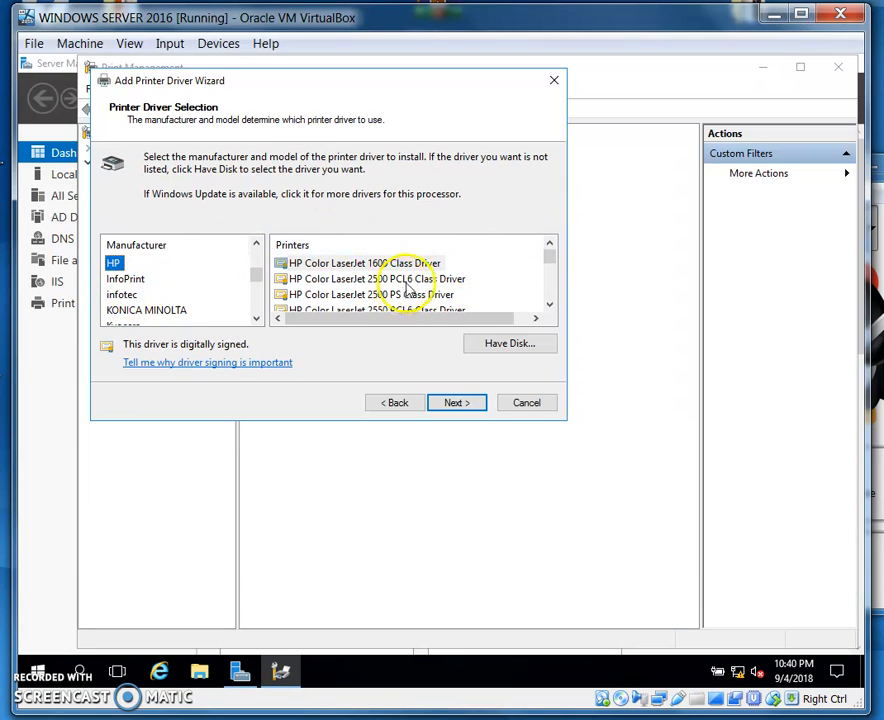
click(410, 278)
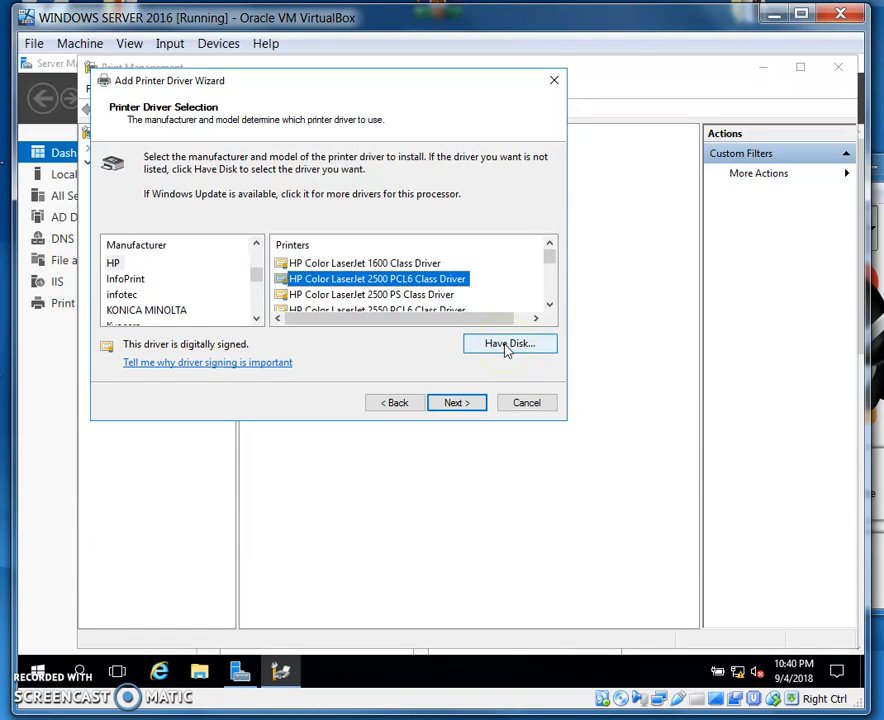
click(455, 403)
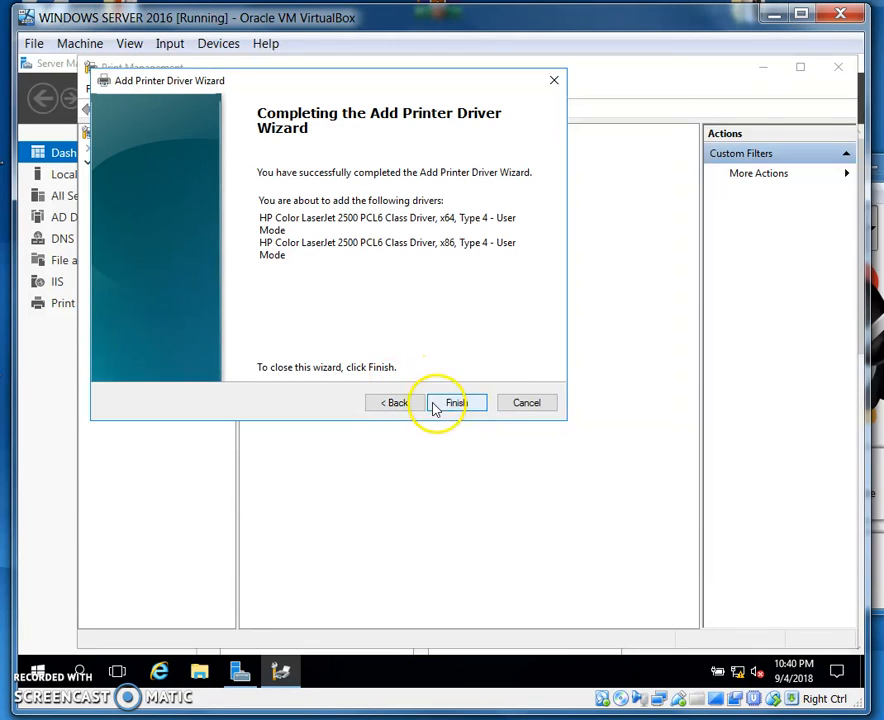
click(457, 403)
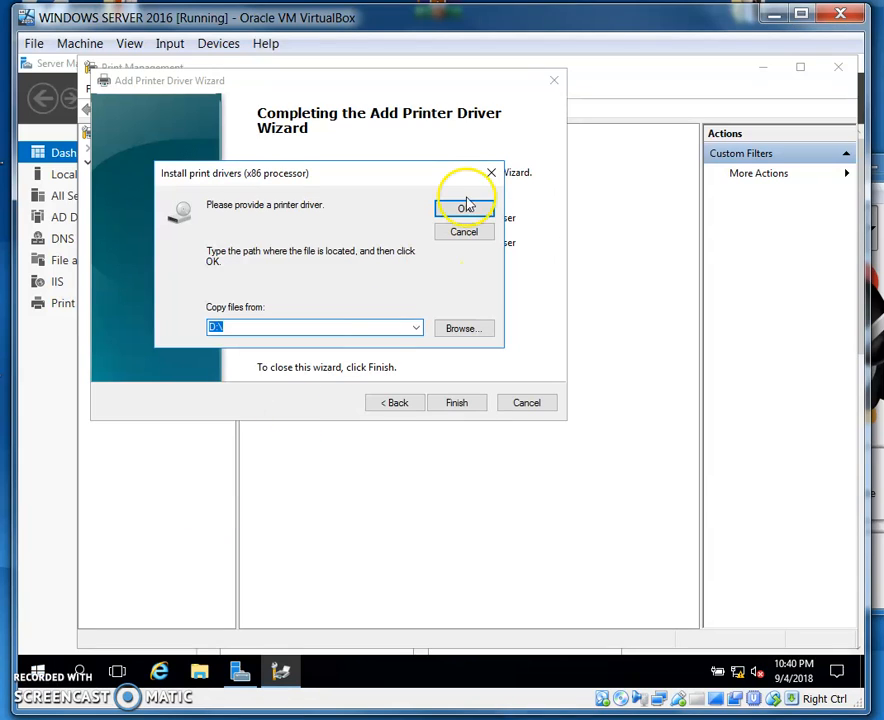
click(465, 232)
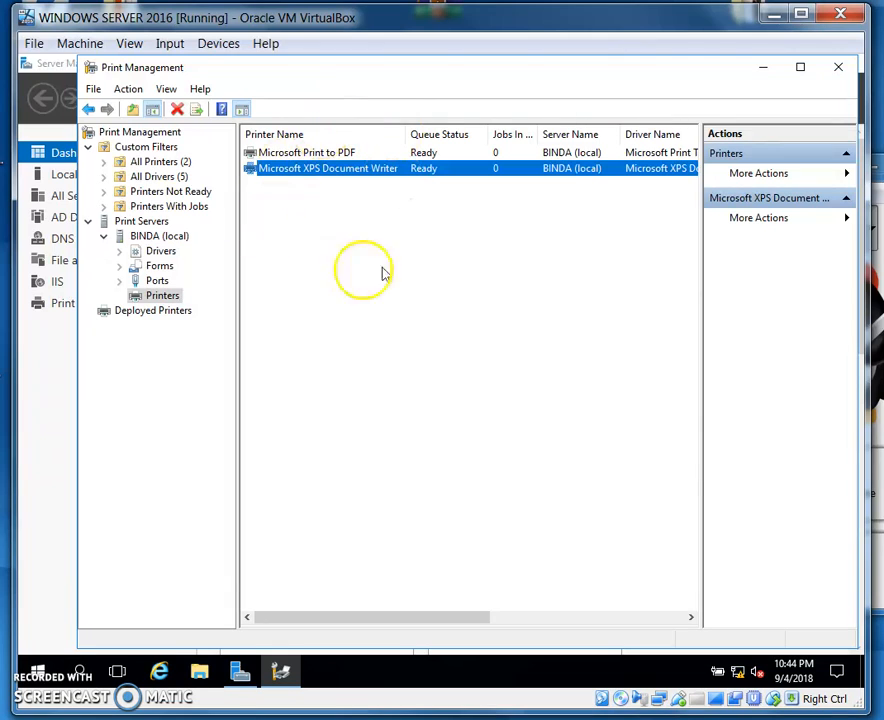
Open the Microsoft XPS Document Writer's security properties and add the domain user to its permission list
right_click(325, 175)
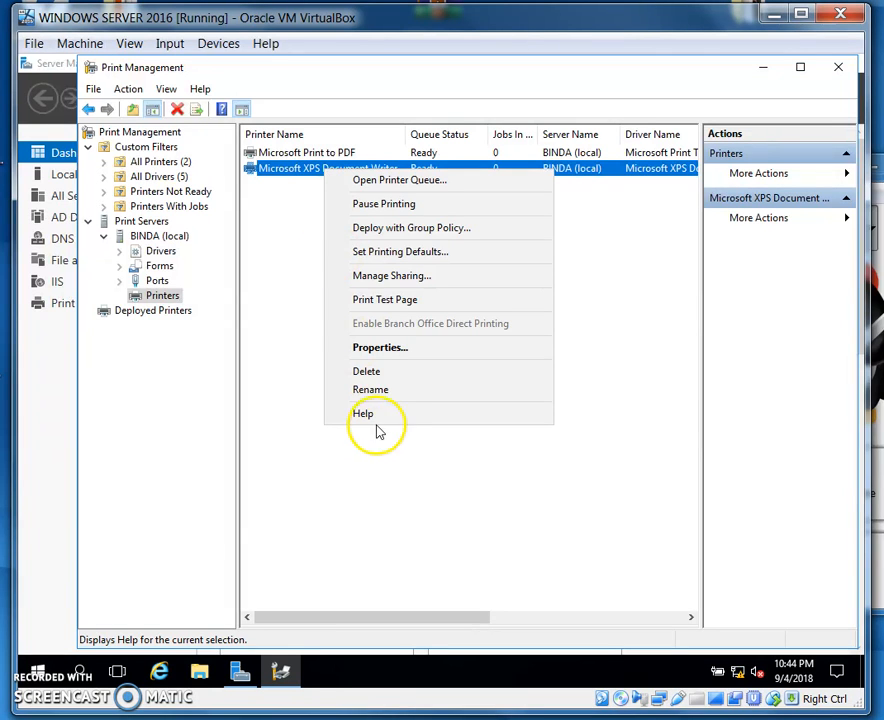
click(423, 357)
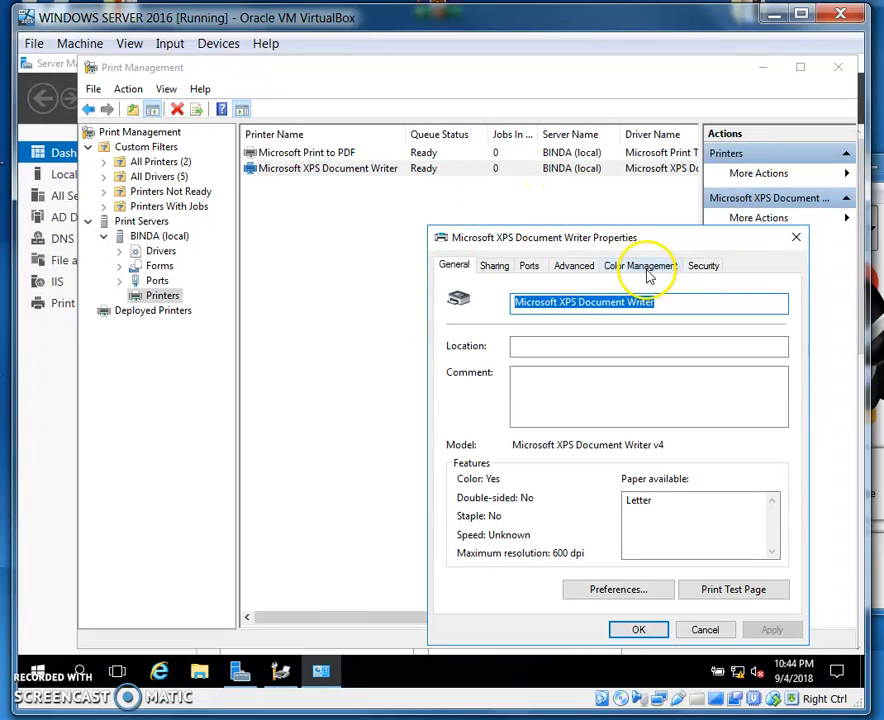
click(705, 268)
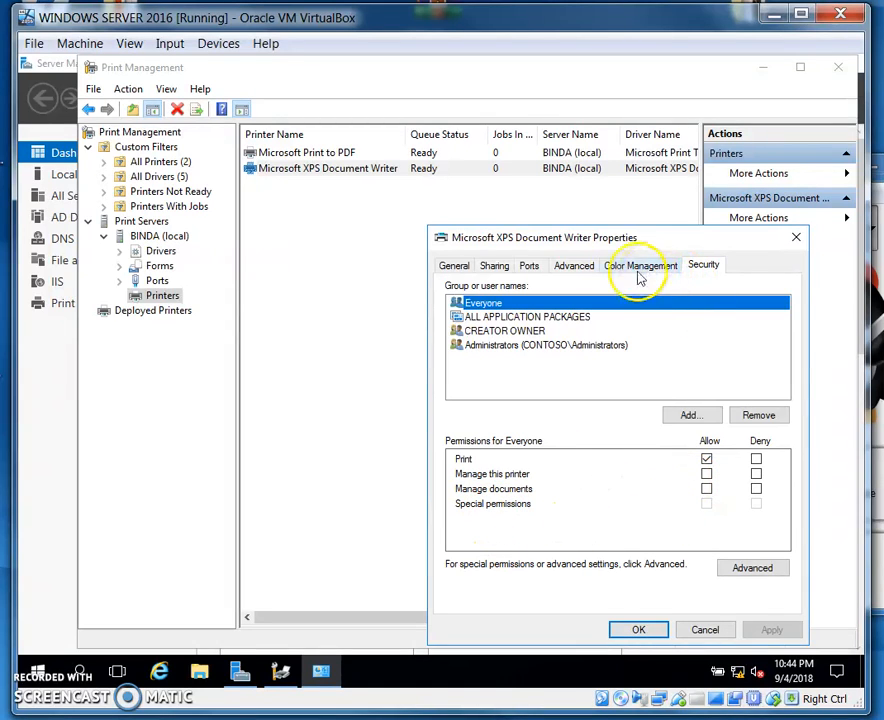
drag(665, 245, 586, 230)
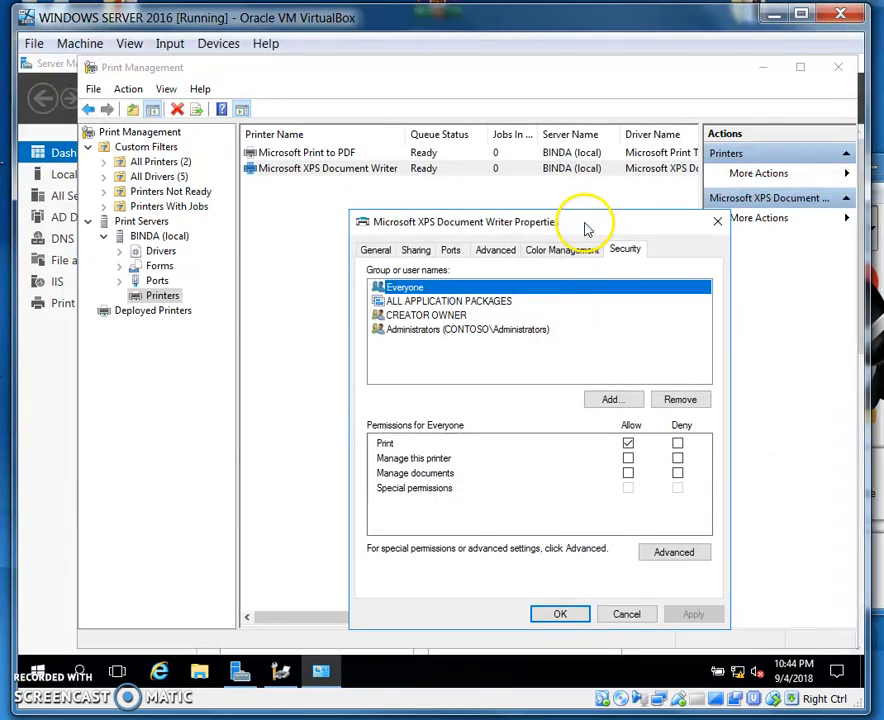
click(612, 400)
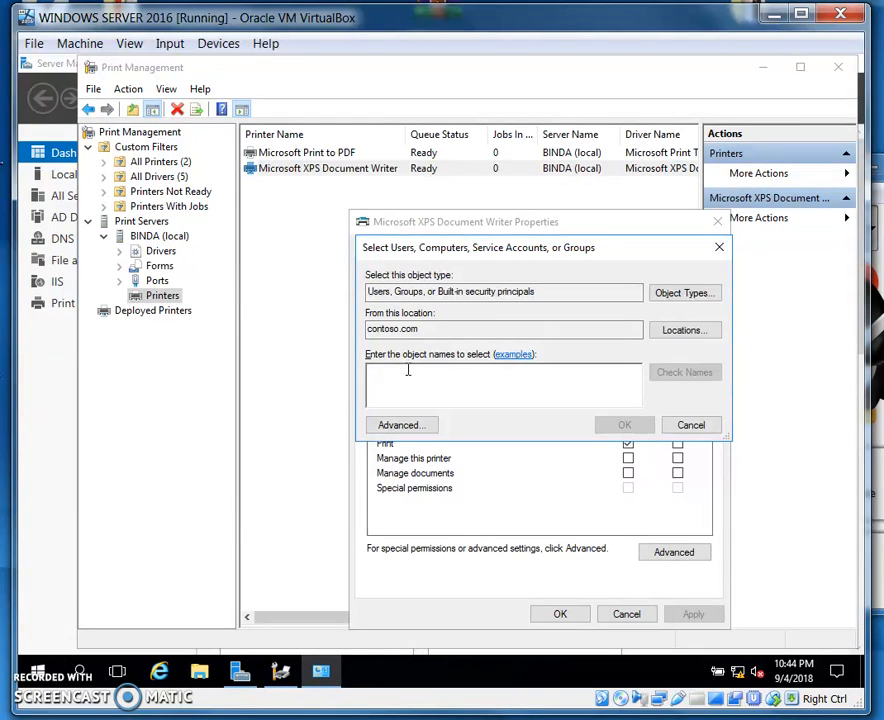
text(d)
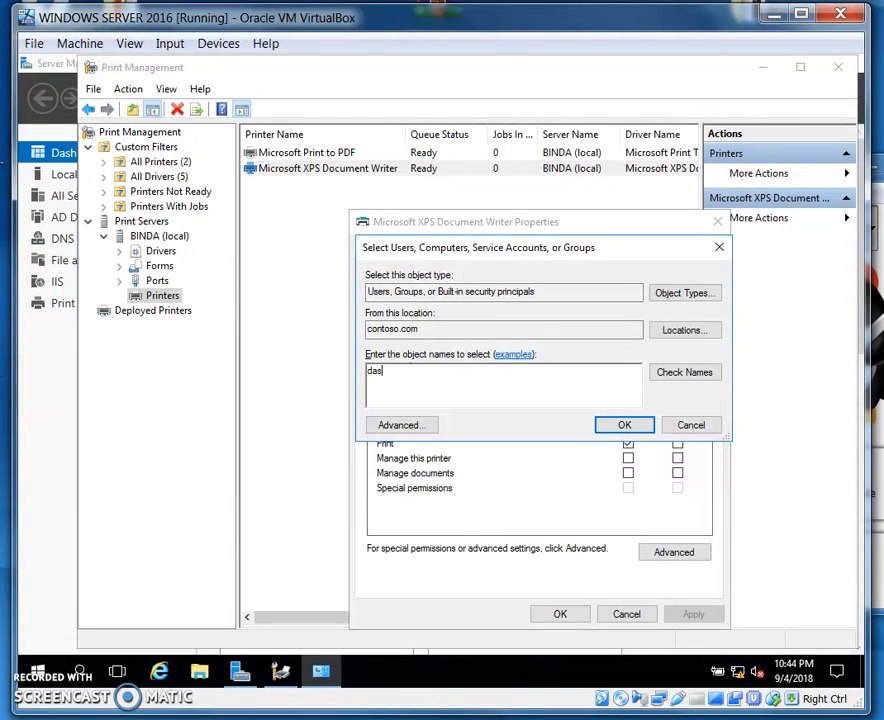
text(aniel)
click(665, 372)
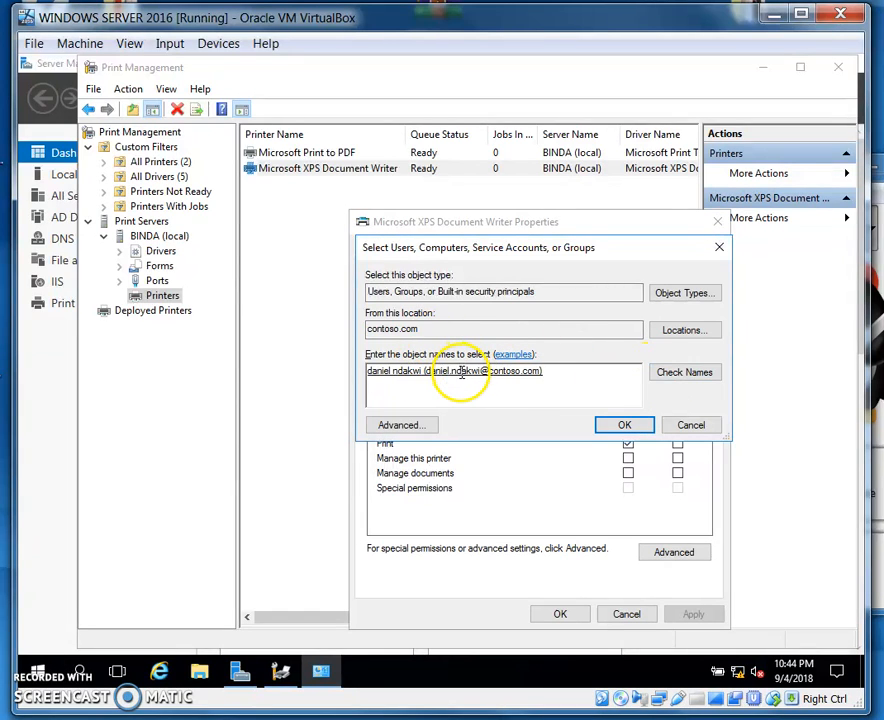
click(621, 424)
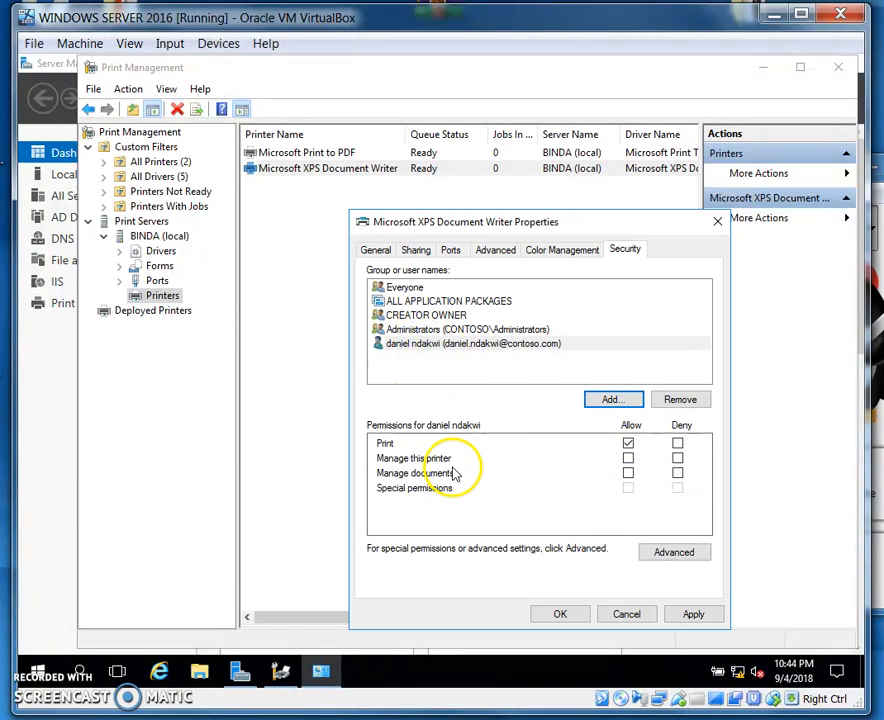
Allow the added user to manage this printer and manage documents, check the advanced security entries, and save the permissions
click(628, 459)
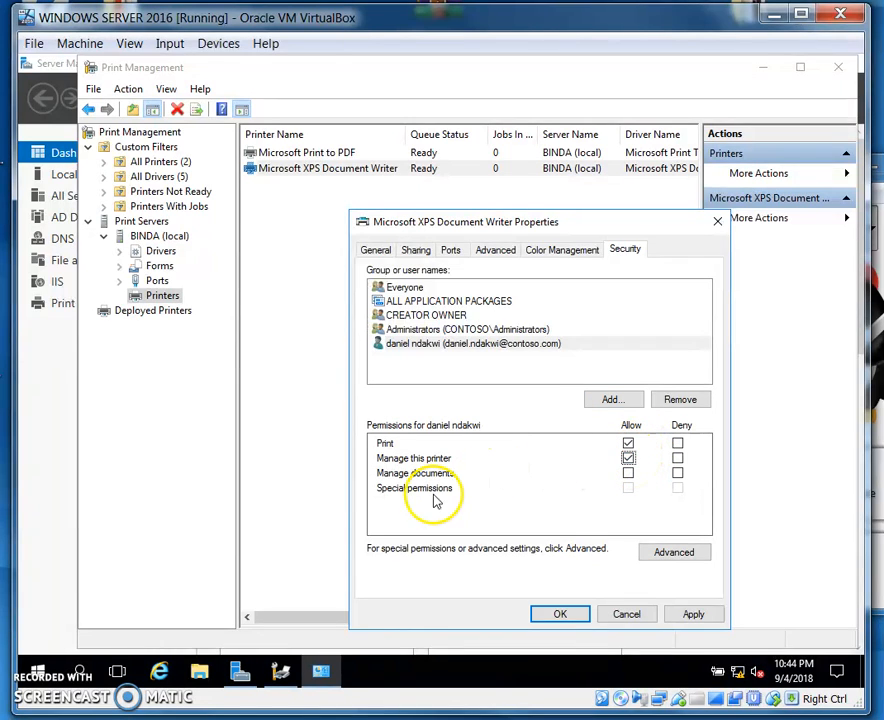
click(630, 476)
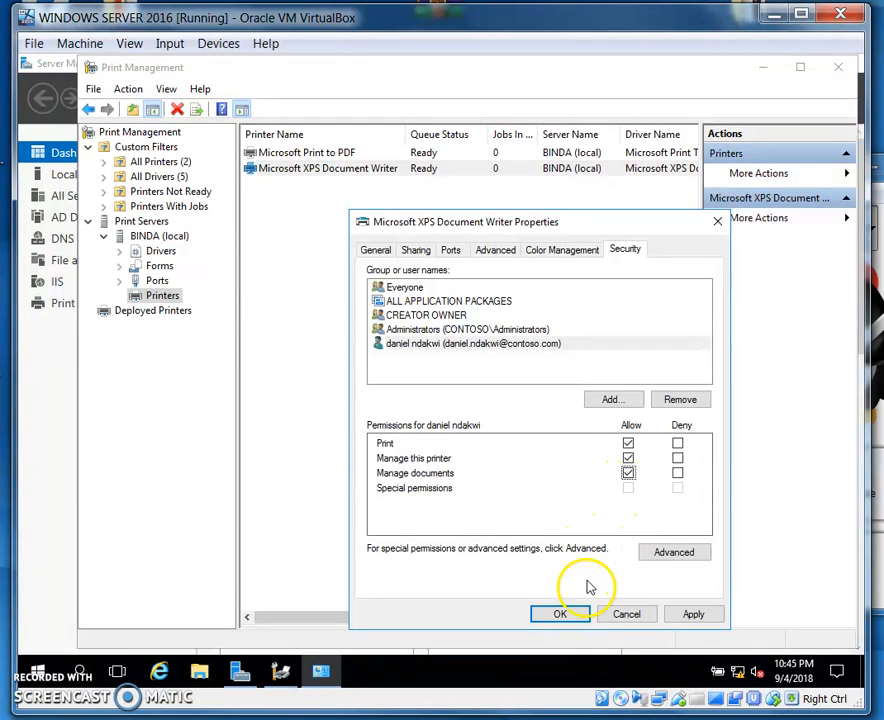
click(678, 555)
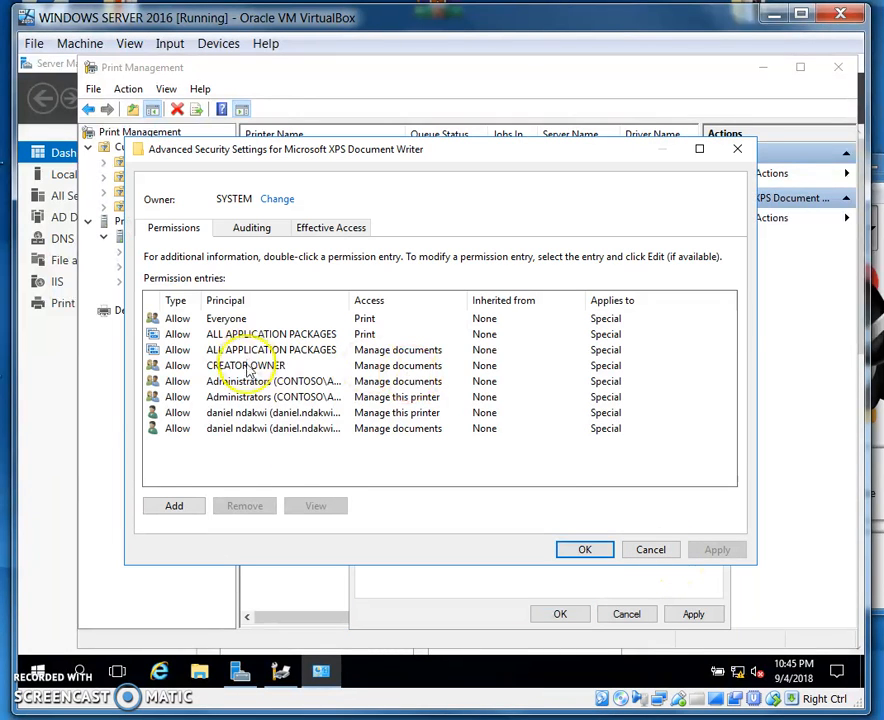
click(650, 550)
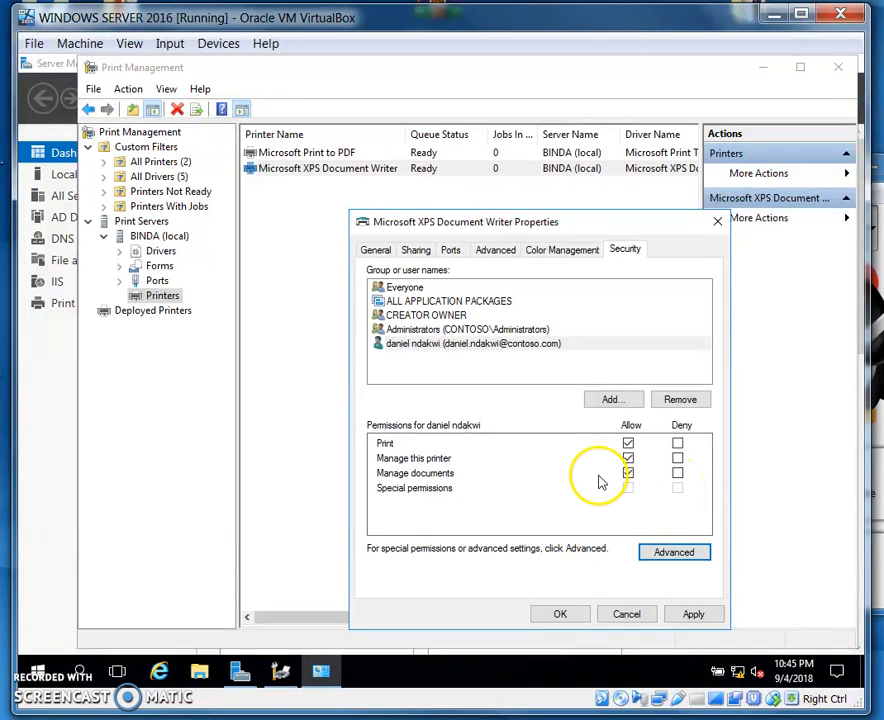
click(556, 616)
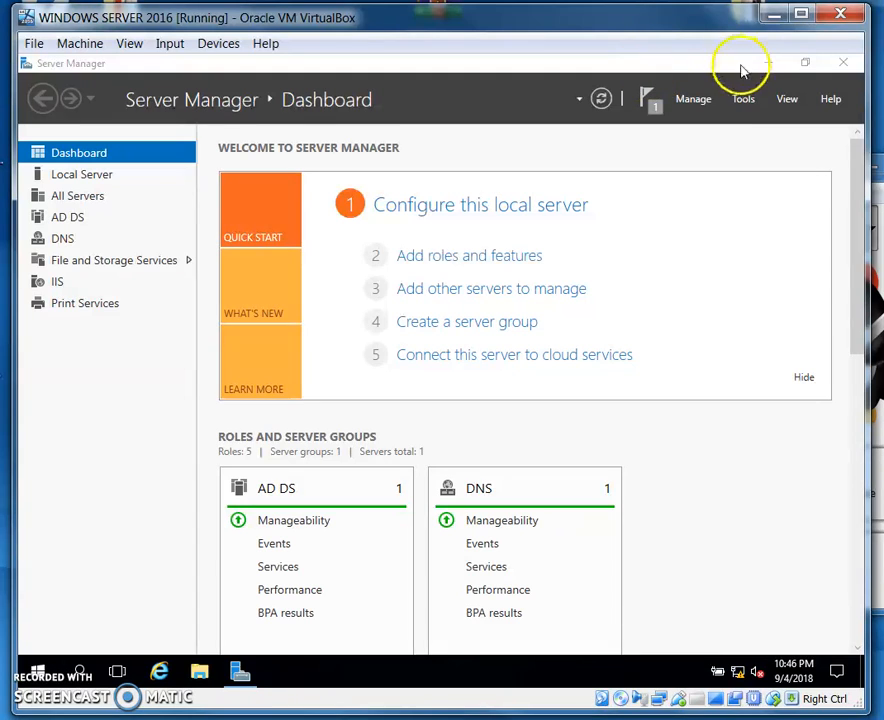
Open Group Policy Management from Server Manager and expand the contoso.com forest down to its domains
click(741, 100)
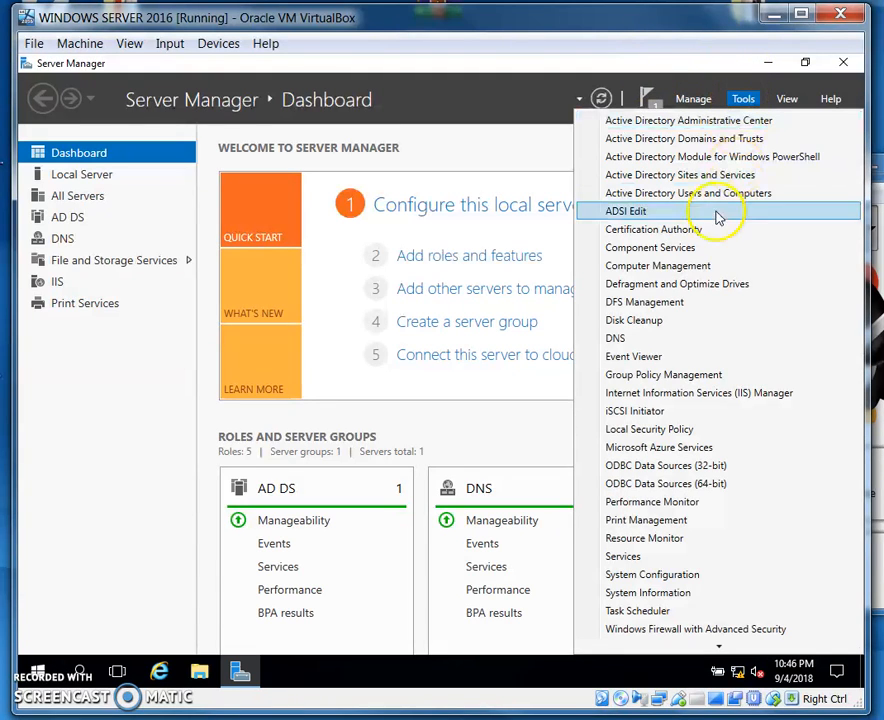
click(697, 378)
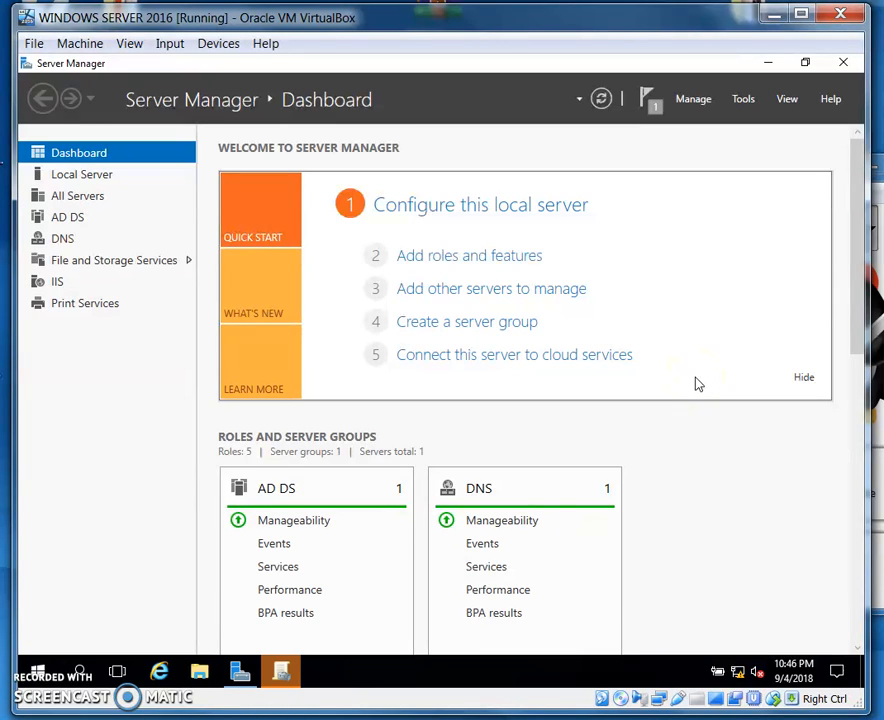
click(282, 674)
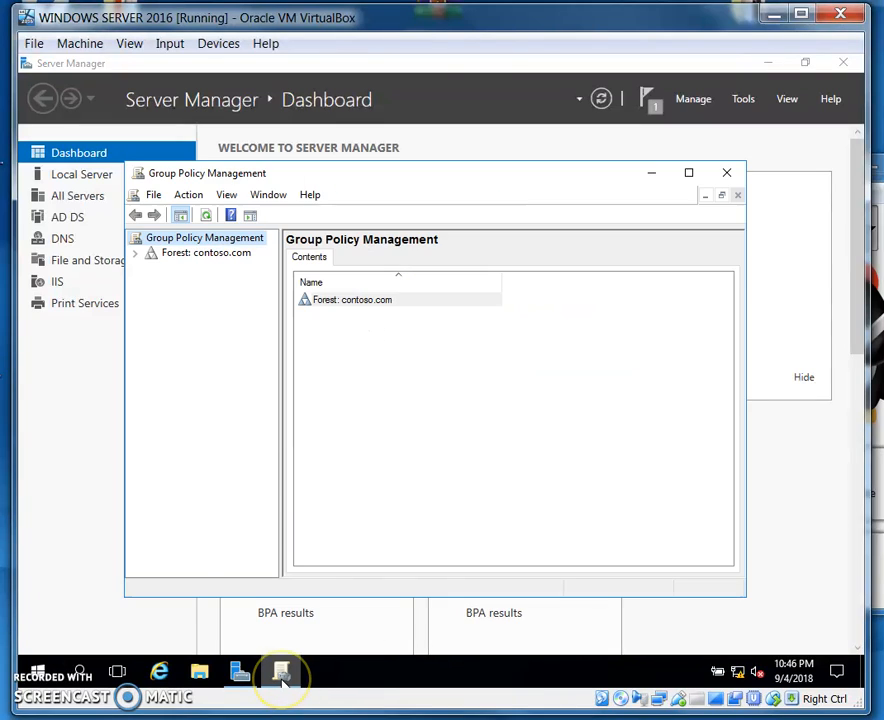
click(137, 254)
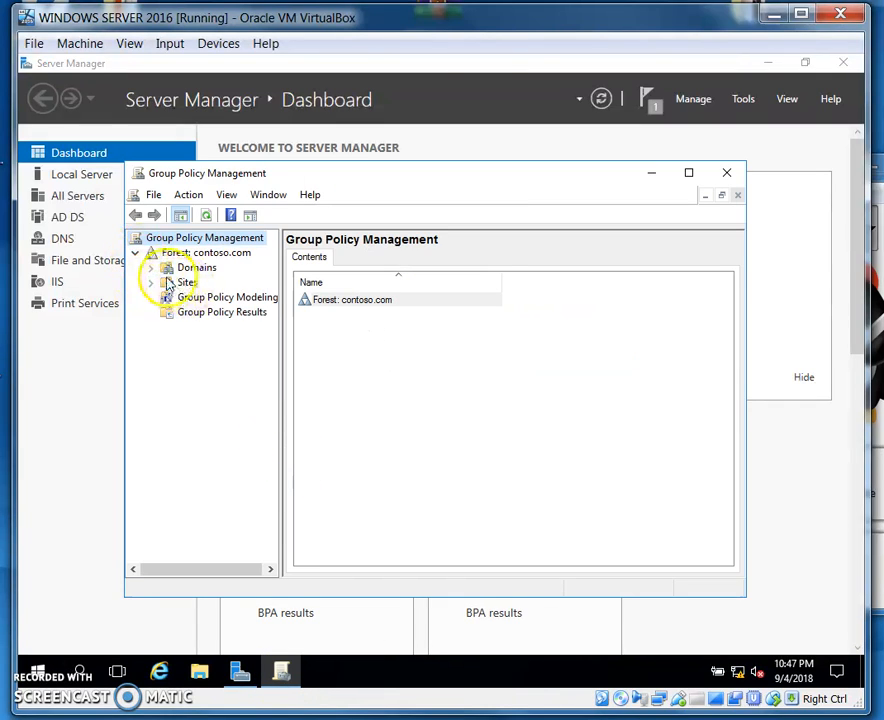
click(151, 268)
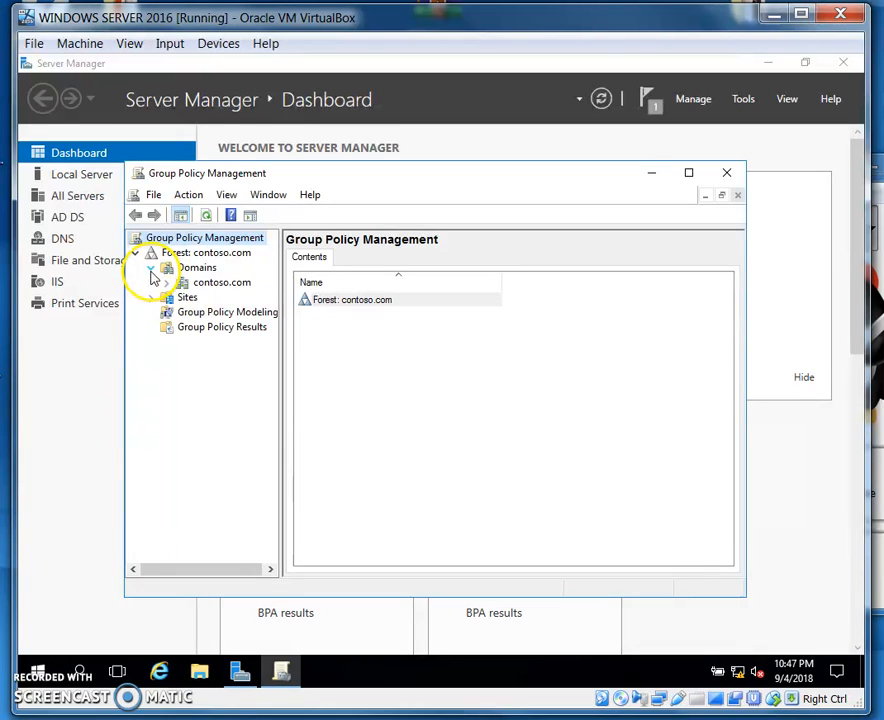
Create a GPO named "printer policy" and link it to the contoso.com domain
right_click(205, 285)
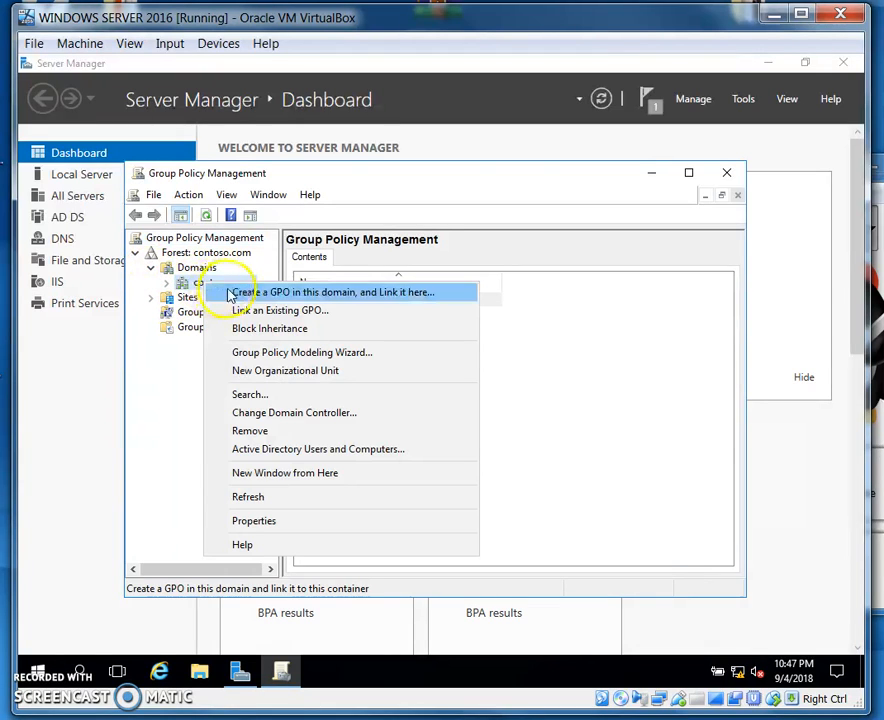
click(250, 298)
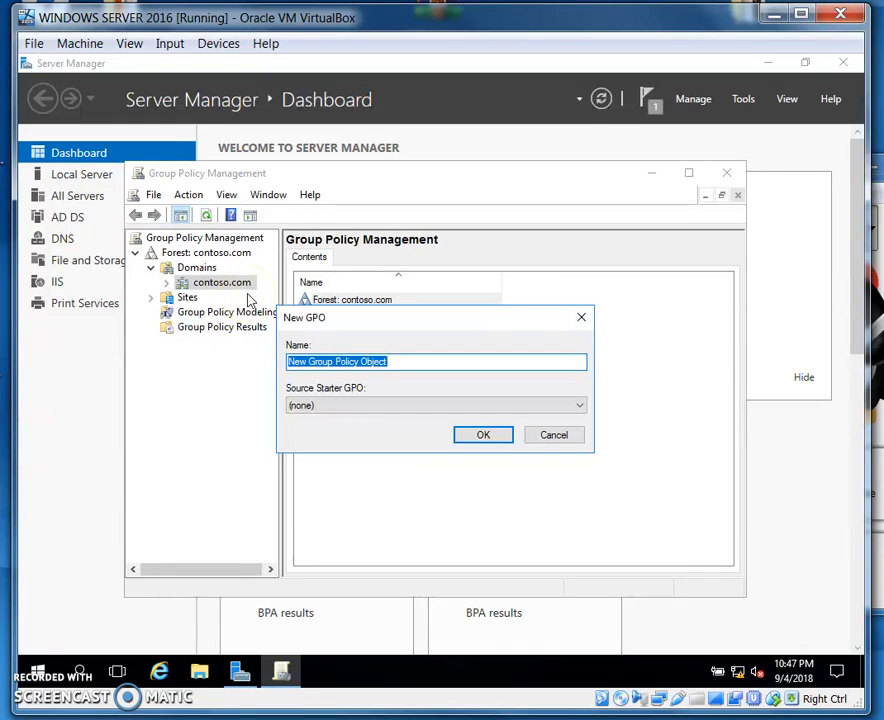
text(printer polici)
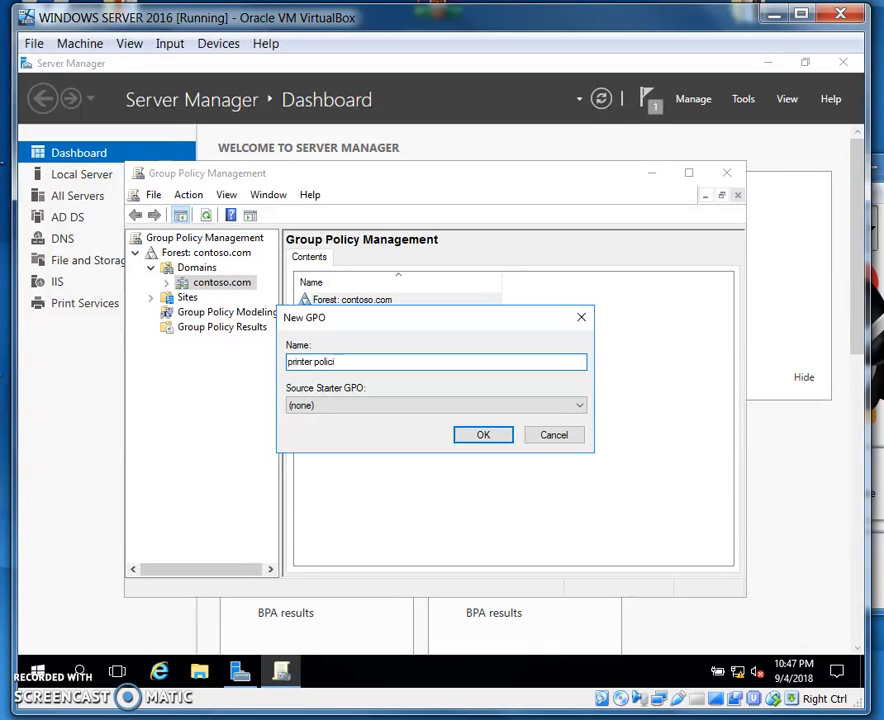
key(BackSpace)
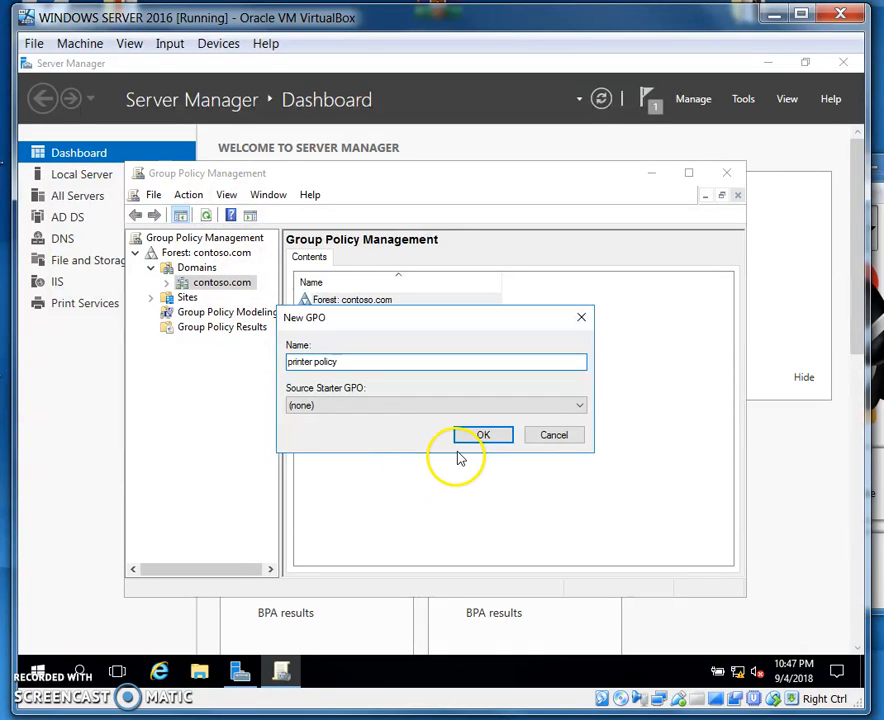
click(484, 437)
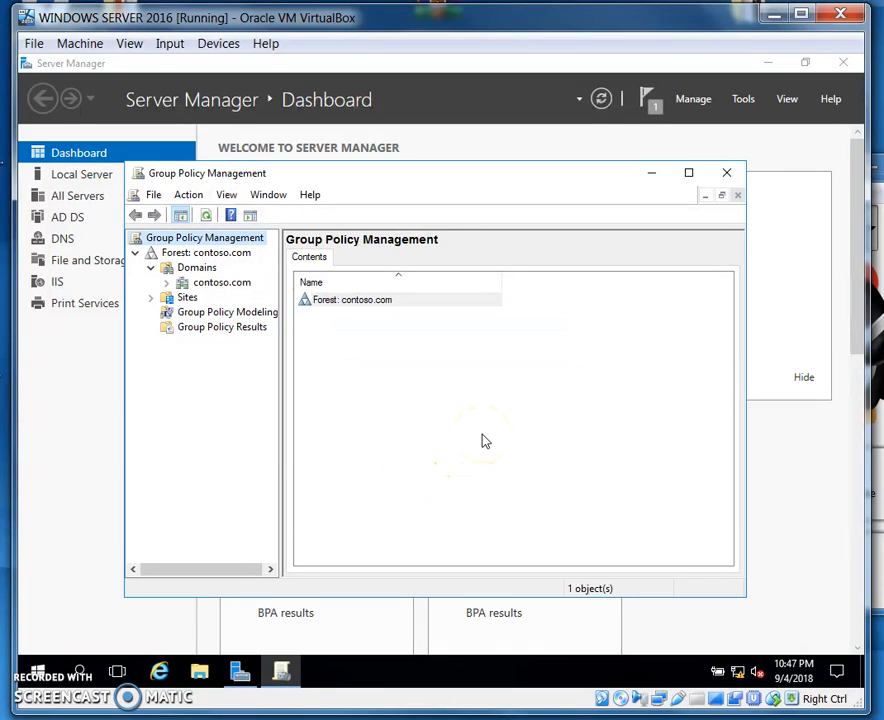
Expand the contoso.com domain and open the printer policy GPO for editing
click(168, 283)
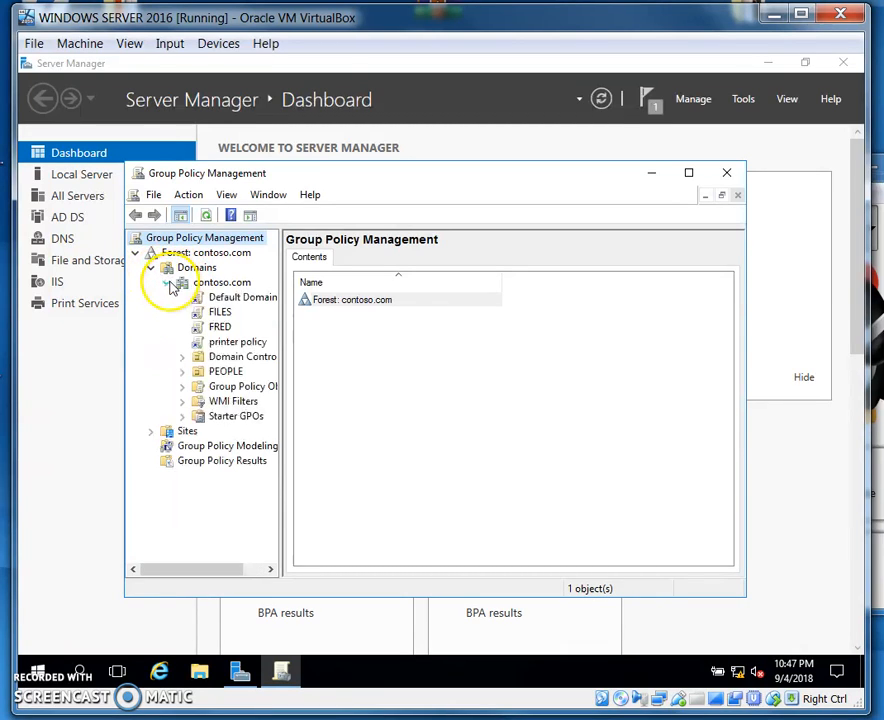
right_click(223, 344)
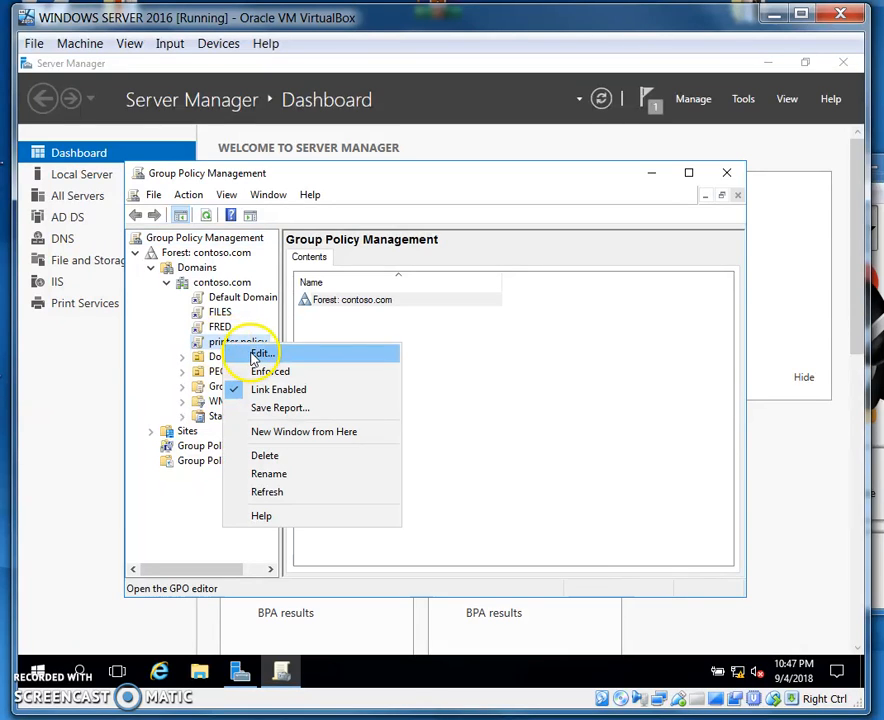
click(261, 355)
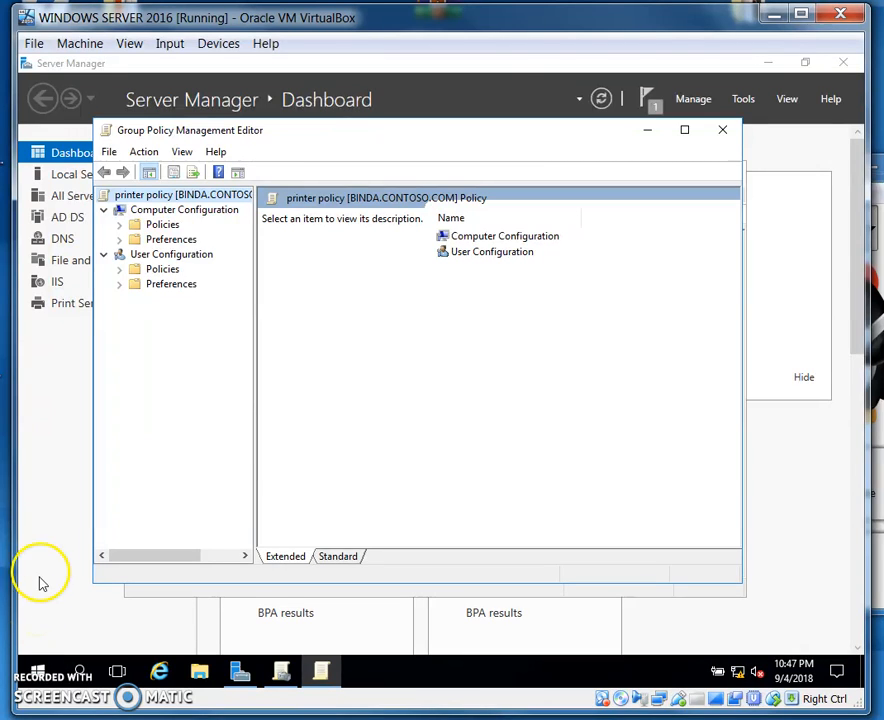
Expand the computer policies down to Windows Settings and start deploying a printer from Deployed Printers
click(119, 224)
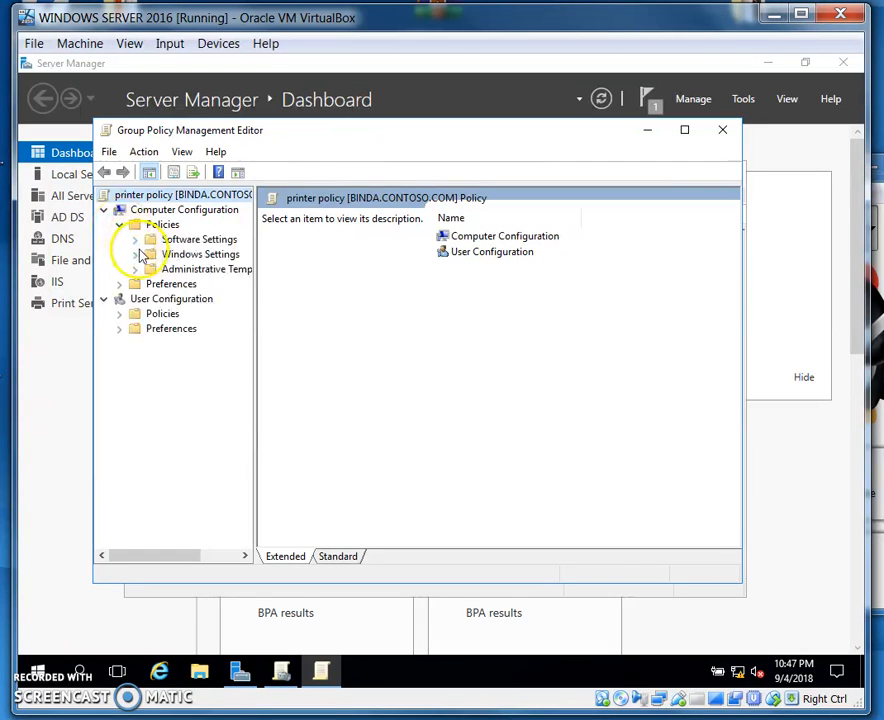
click(134, 254)
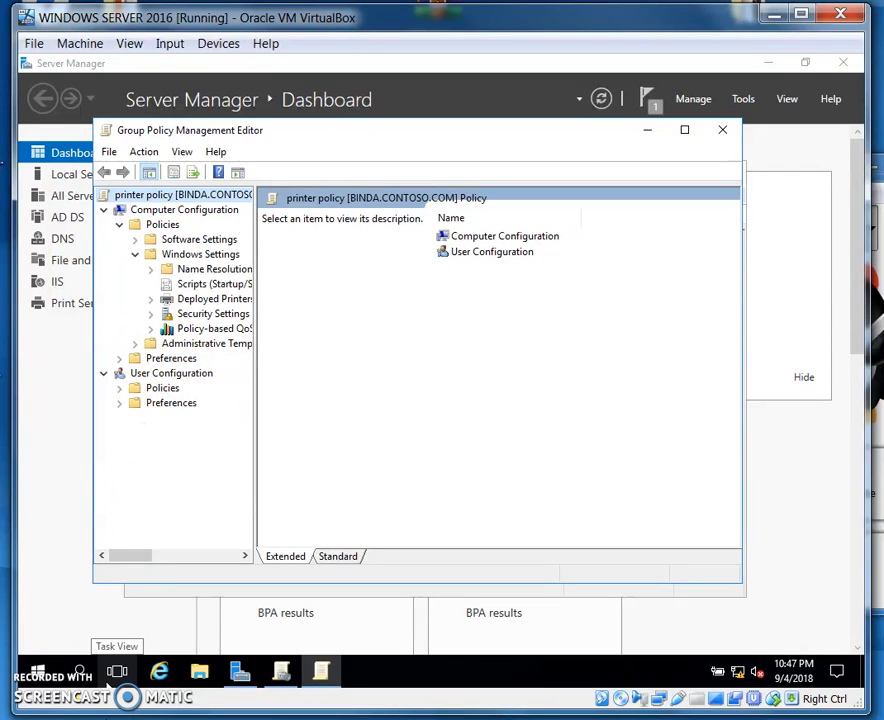
right_click(200, 300)
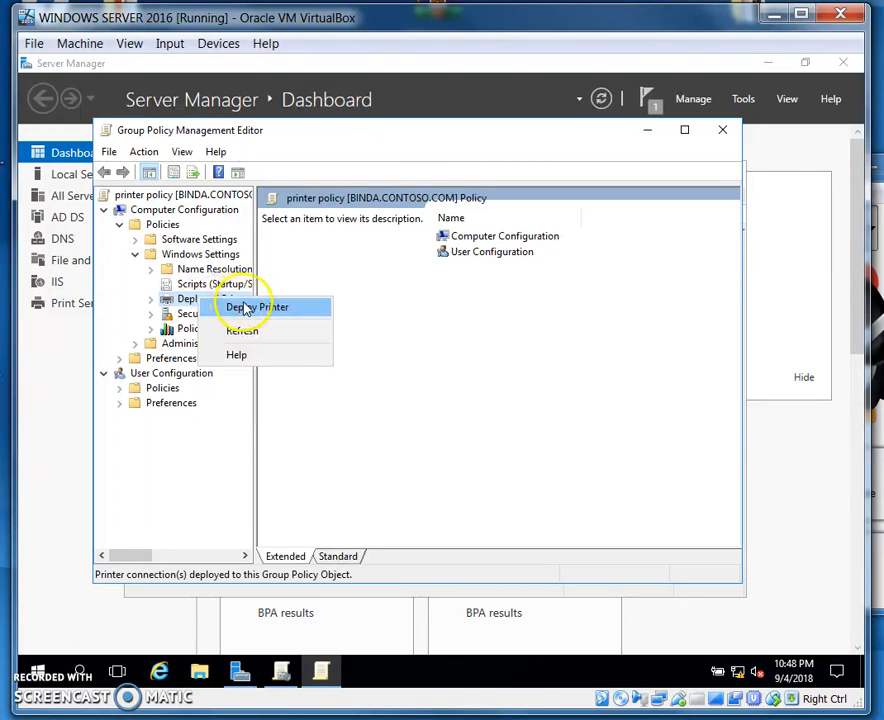
click(246, 310)
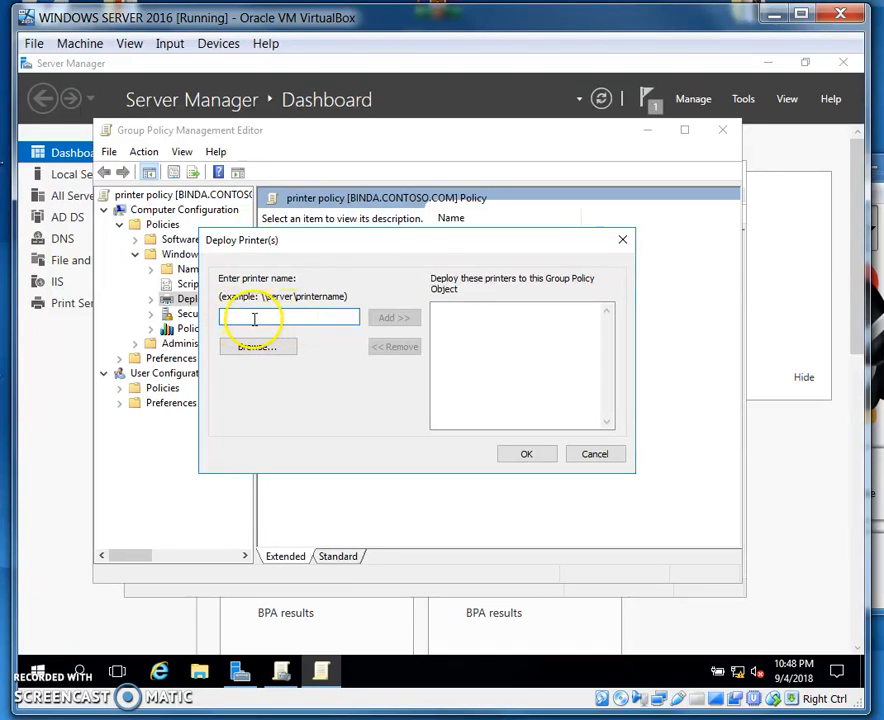
Try to add the printer to the deployment list under the names "hp lab" and "hp"
text(hp )
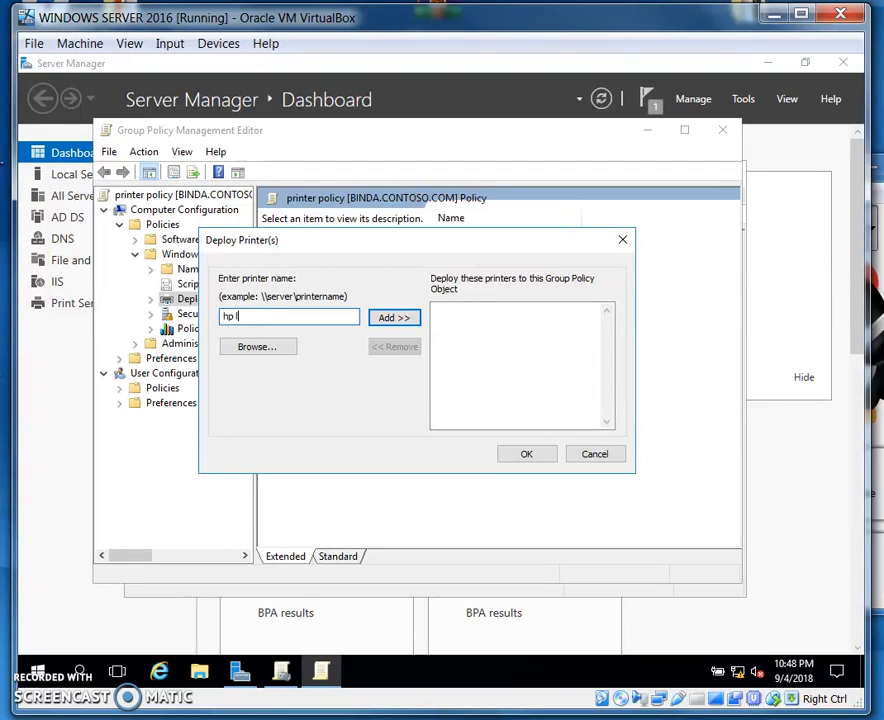
text(lab)
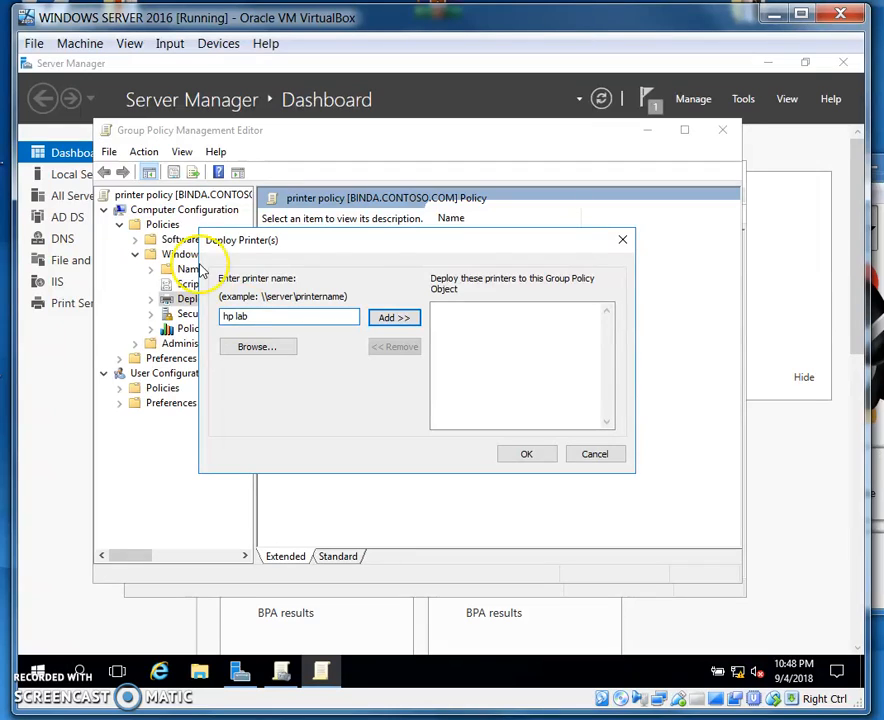
click(397, 322)
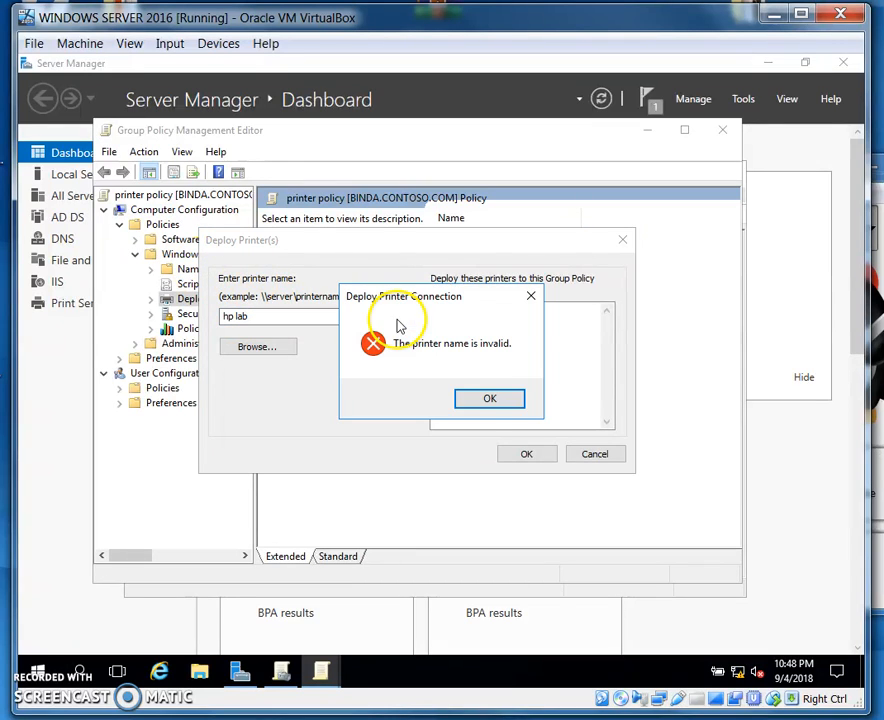
click(488, 398)
click(275, 316)
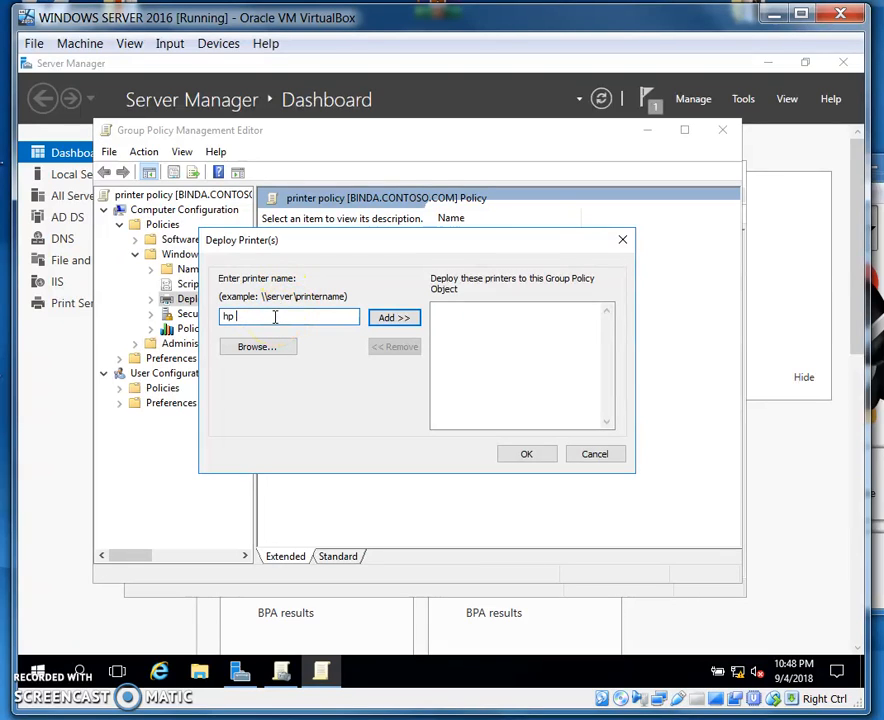
click(384, 319)
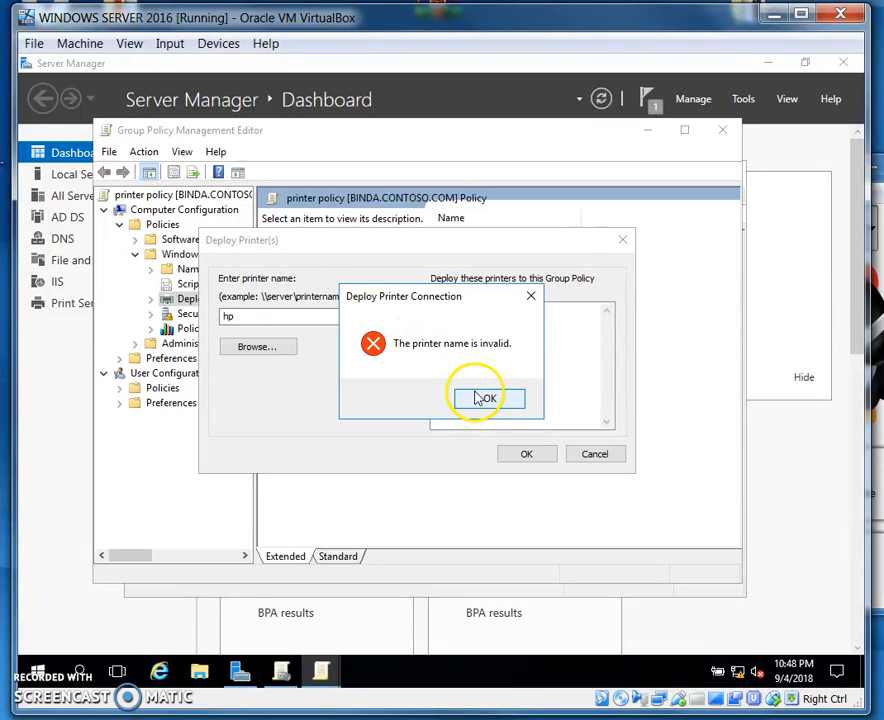
click(485, 400)
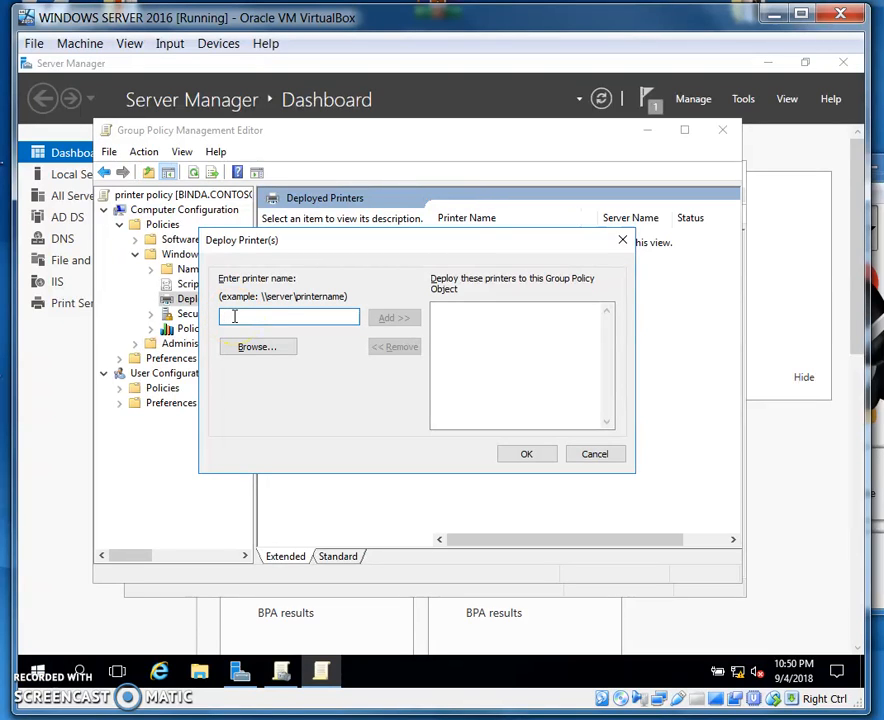
Add the shared printer \\BINDA\HPSHARE to the Group Policy Object's deployment list and confirm the deployment
text(\\BINDA)
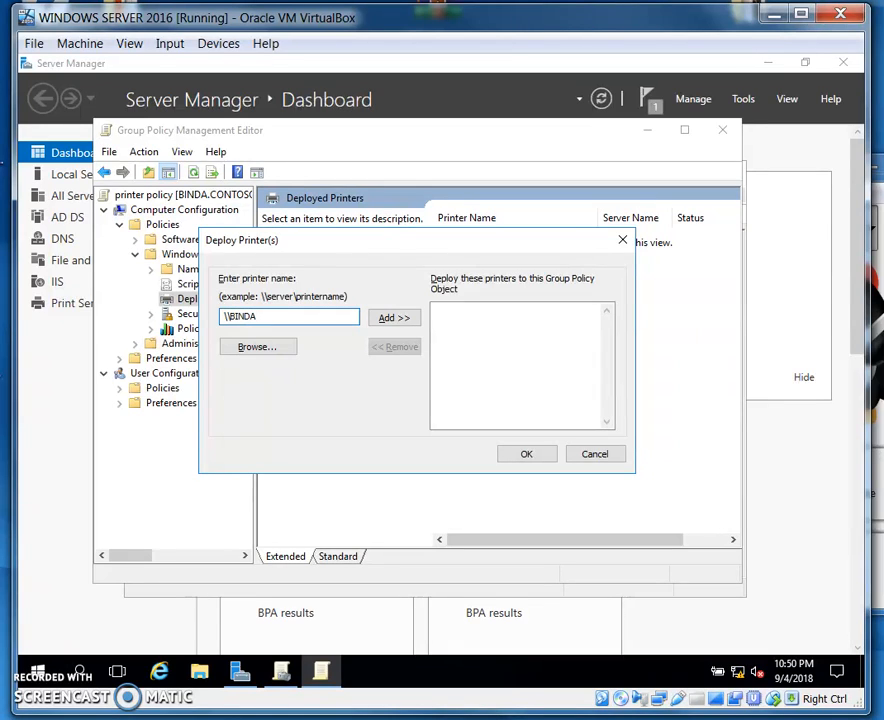
text(\HPS)
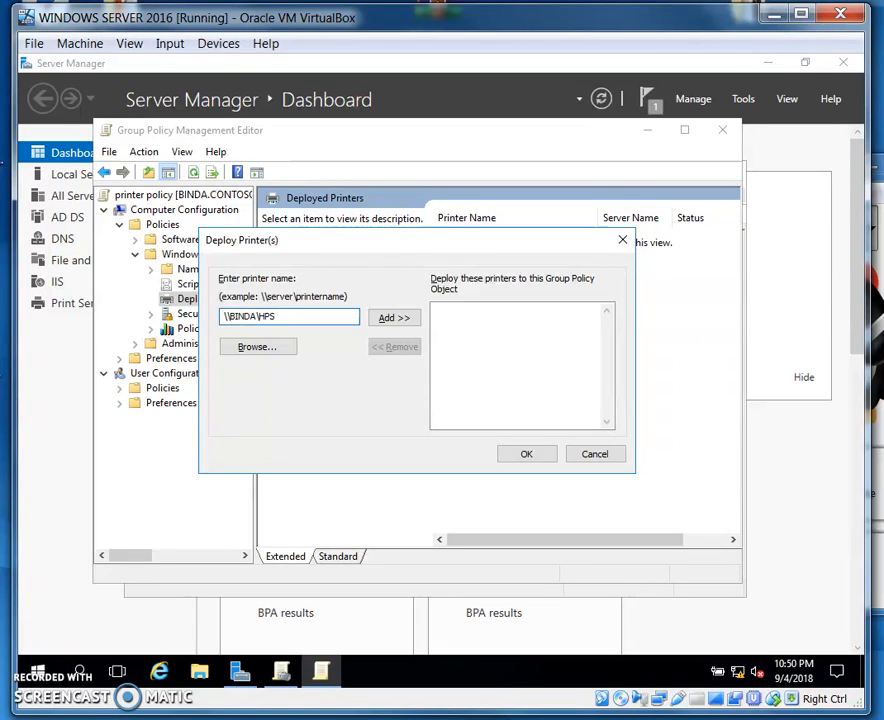
text(HQRE)
click(395, 319)
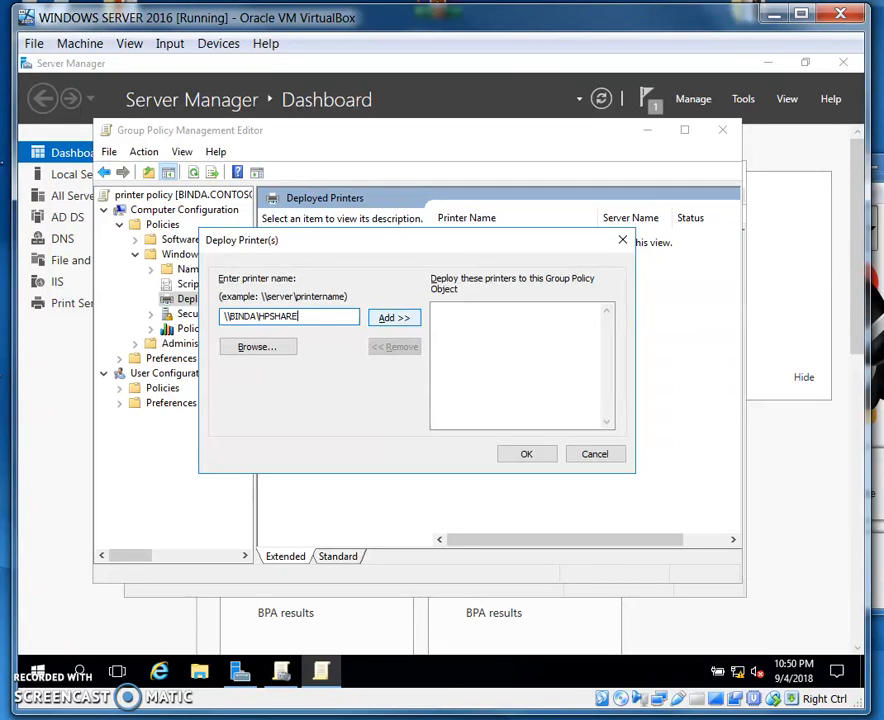
click(395, 320)
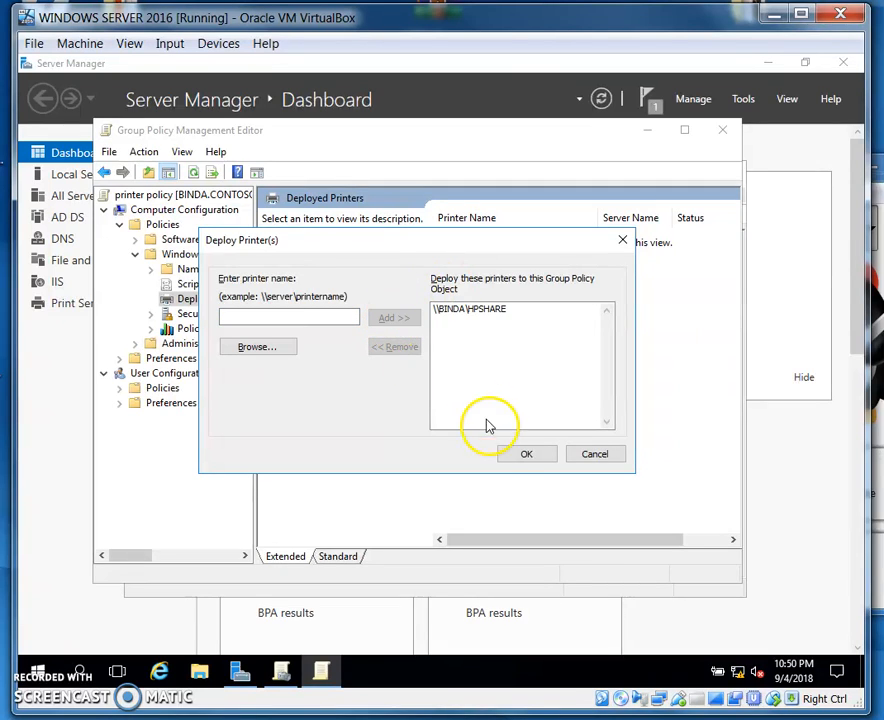
click(526, 453)
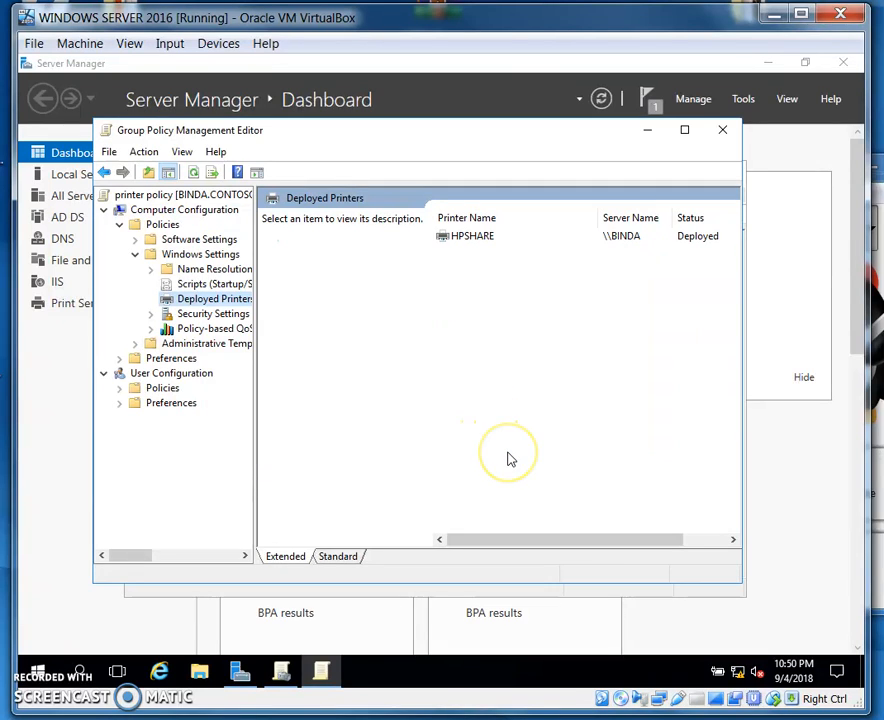
Check the description, server and status of the deployed HPSHARE printer, and close the policy editor
click(459, 240)
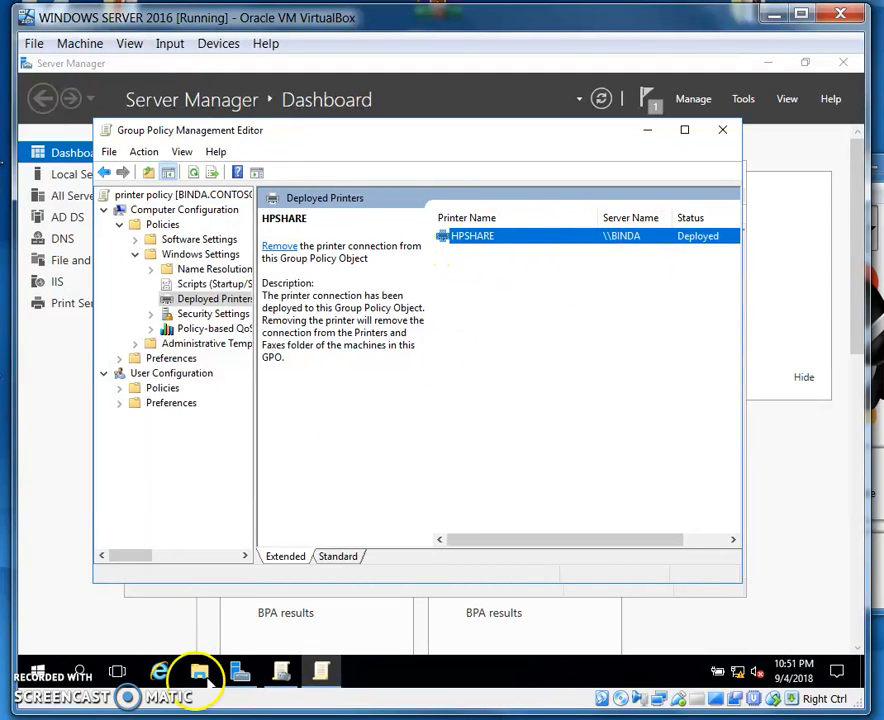
drag(459, 548, 525, 525)
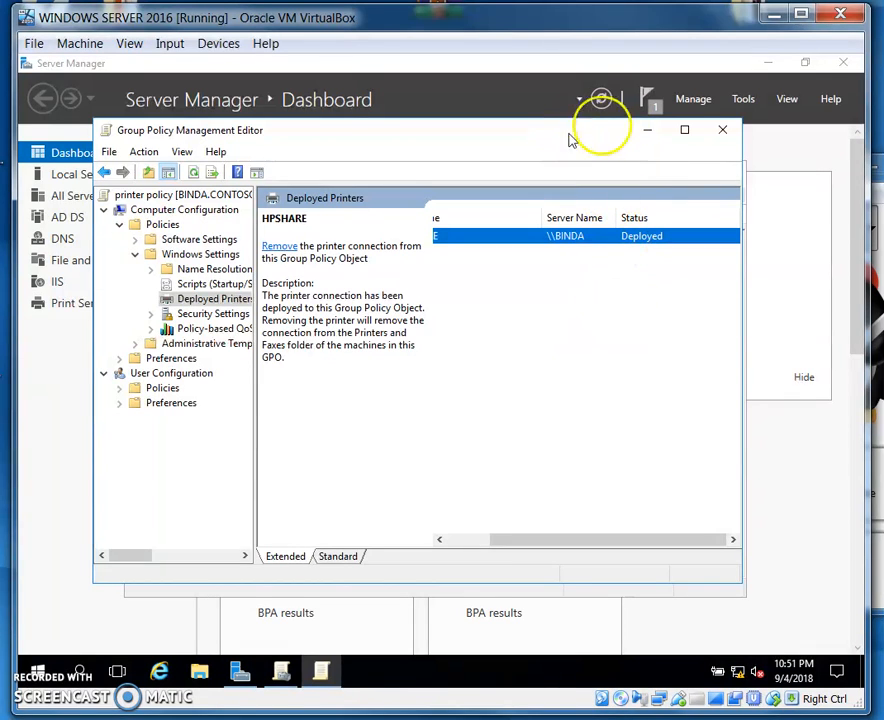
click(723, 133)
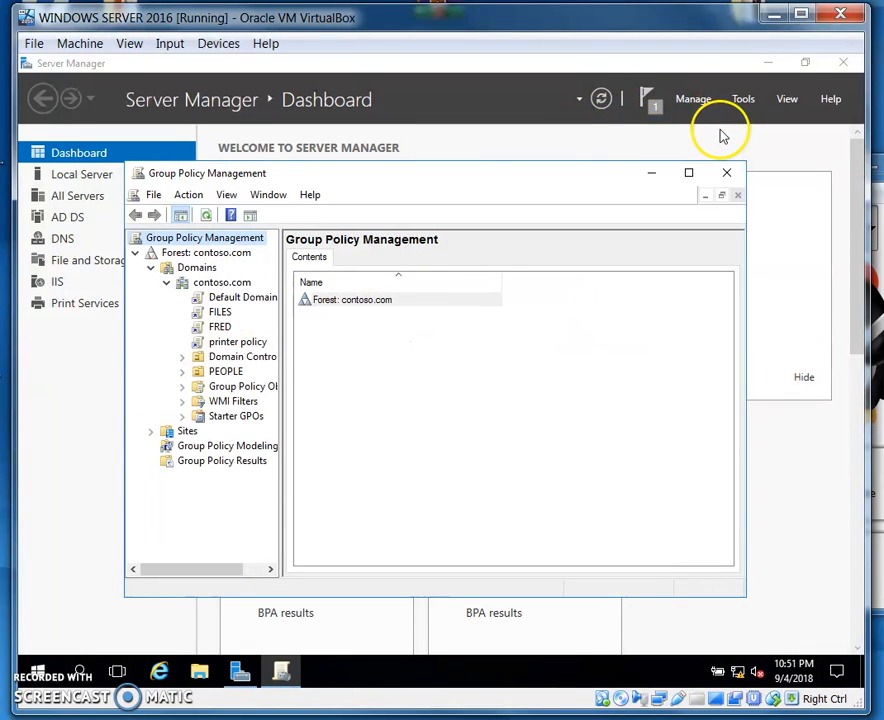
Review the printer policy GPO's scope and link options under contoso.com, and return to the Server Manager dashboard
right_click(224, 331)
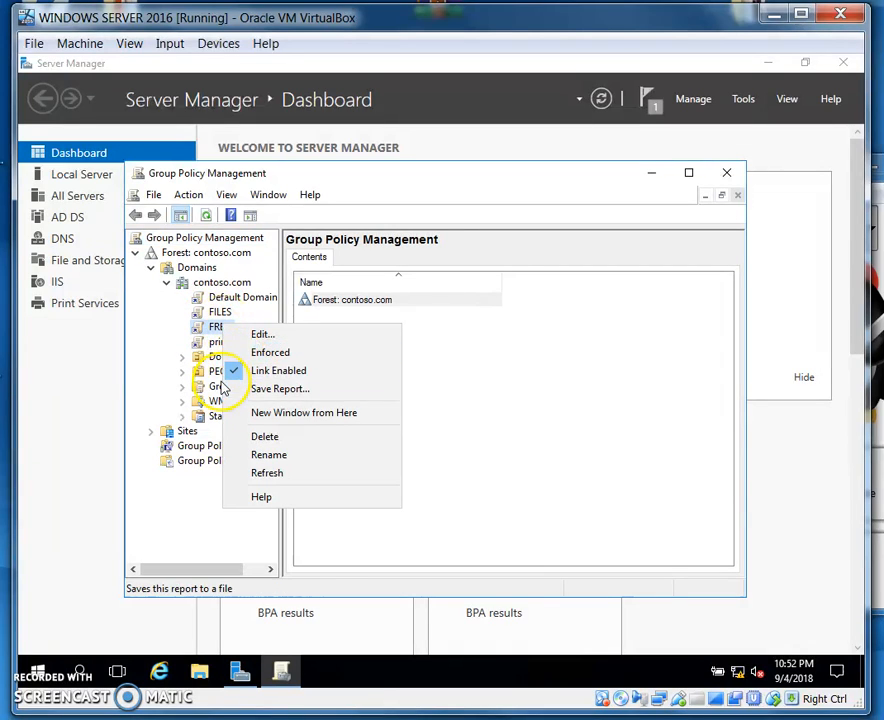
click(214, 346)
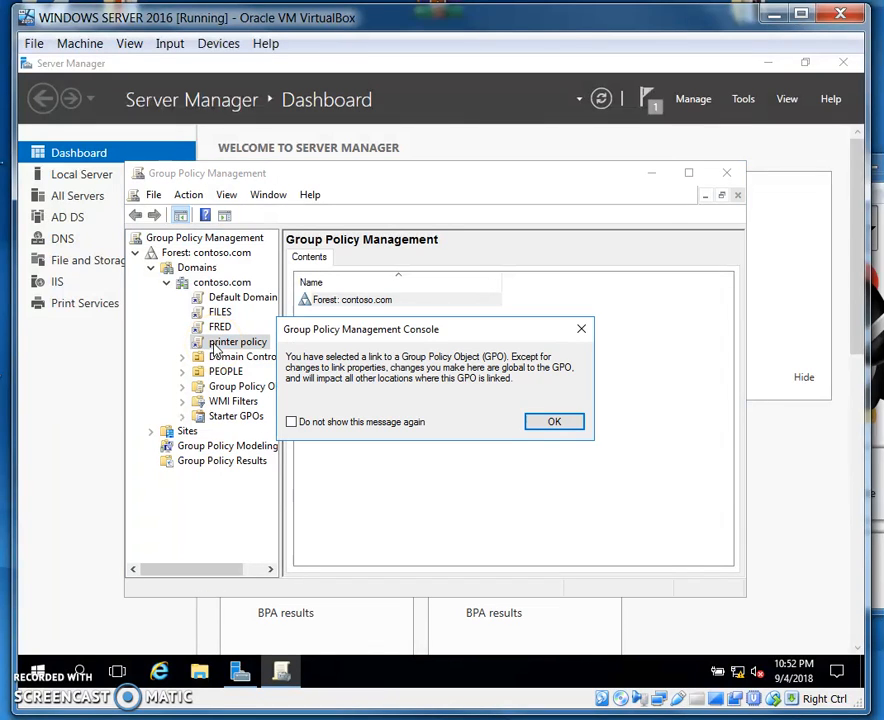
click(583, 329)
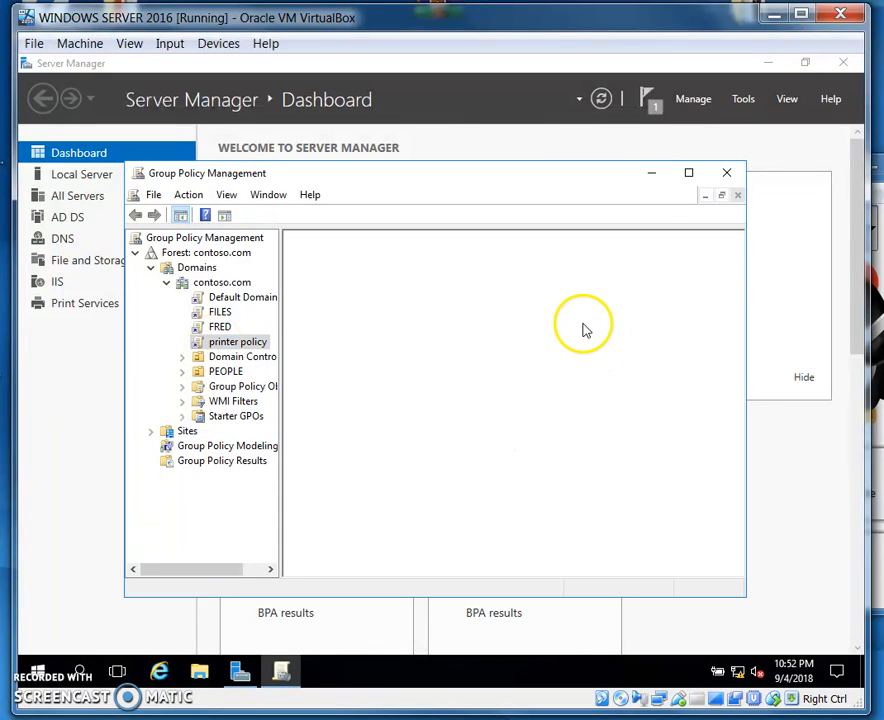
right_click(215, 348)
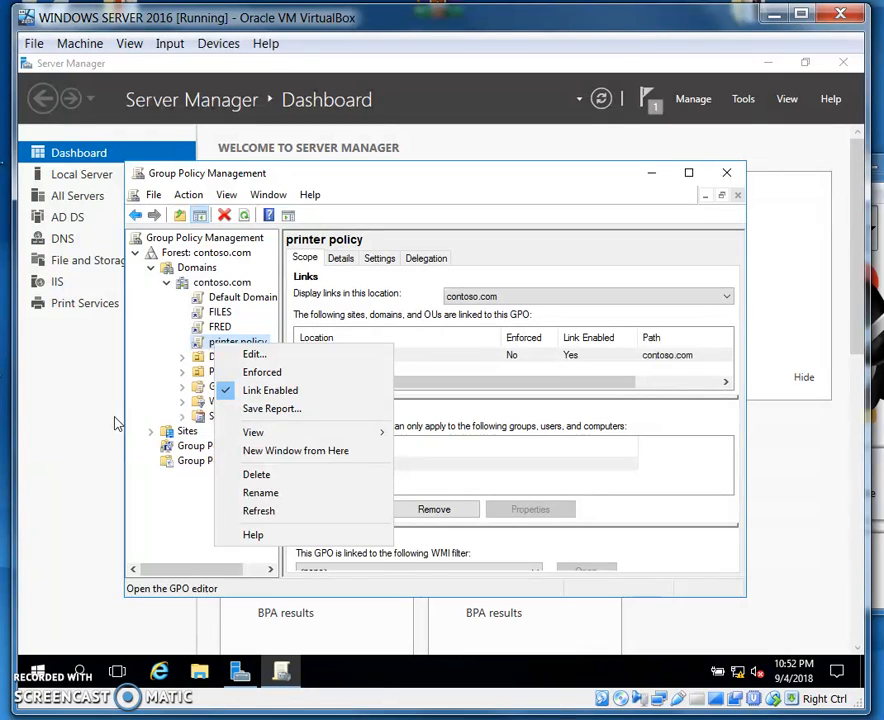
click(80, 484)
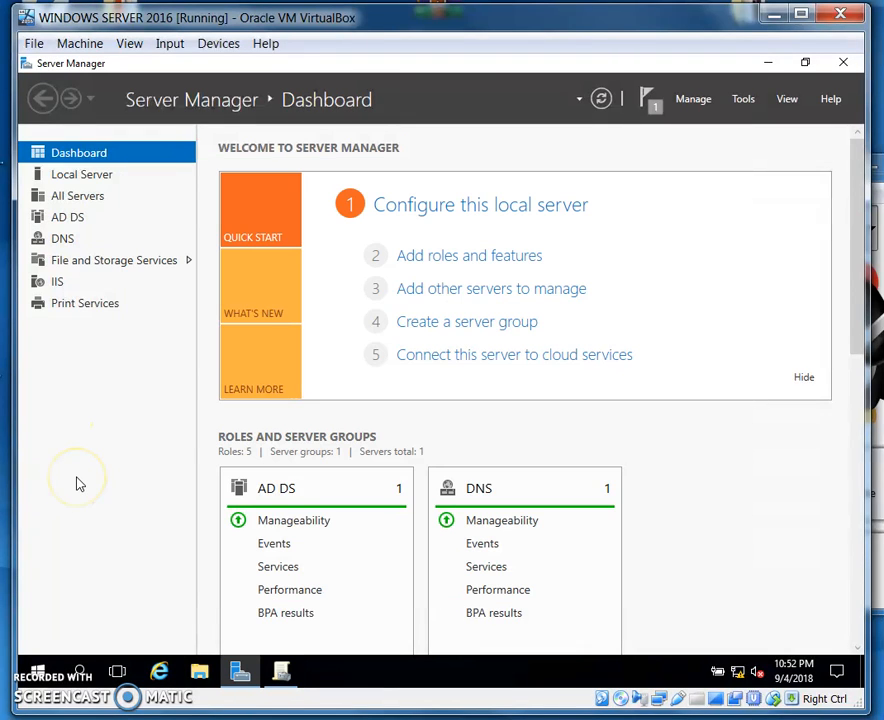